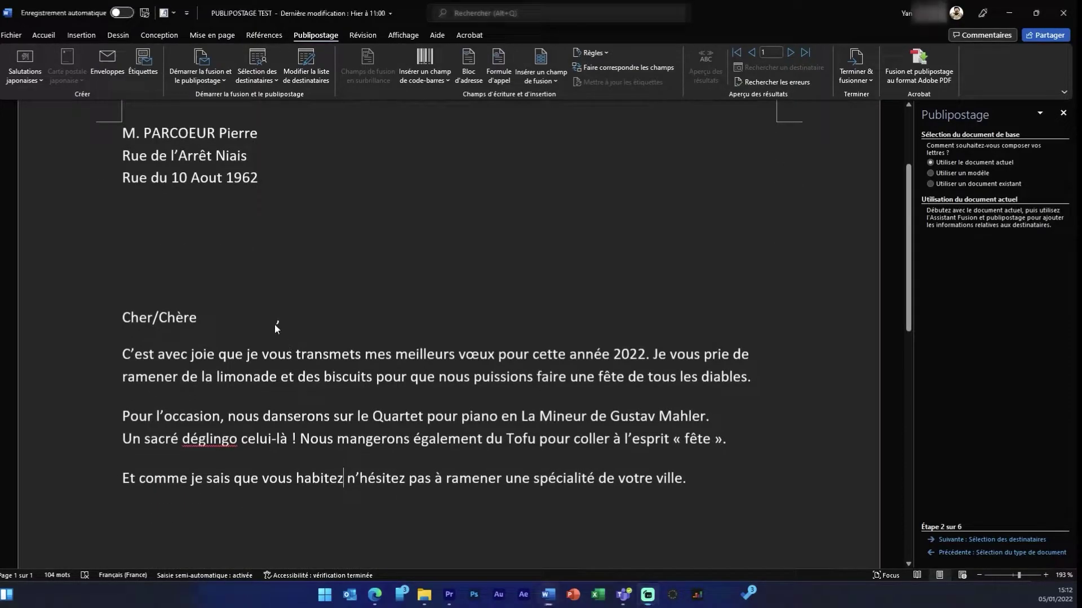
# Step through the merged letter previews for recipients 4 to 8.
pyautogui.click(276, 319)
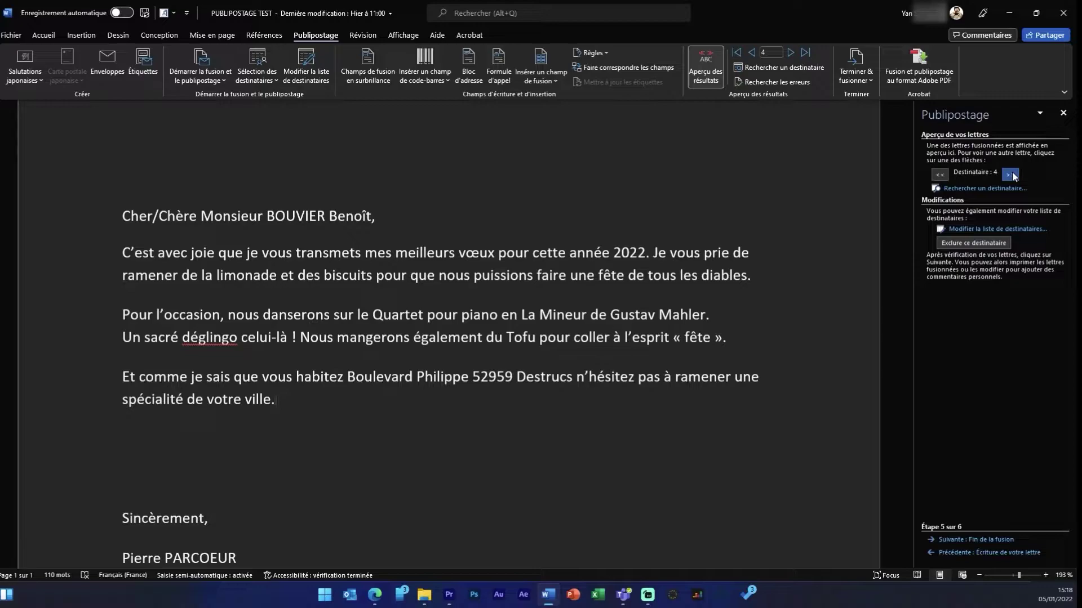
pyautogui.click(1011, 175)
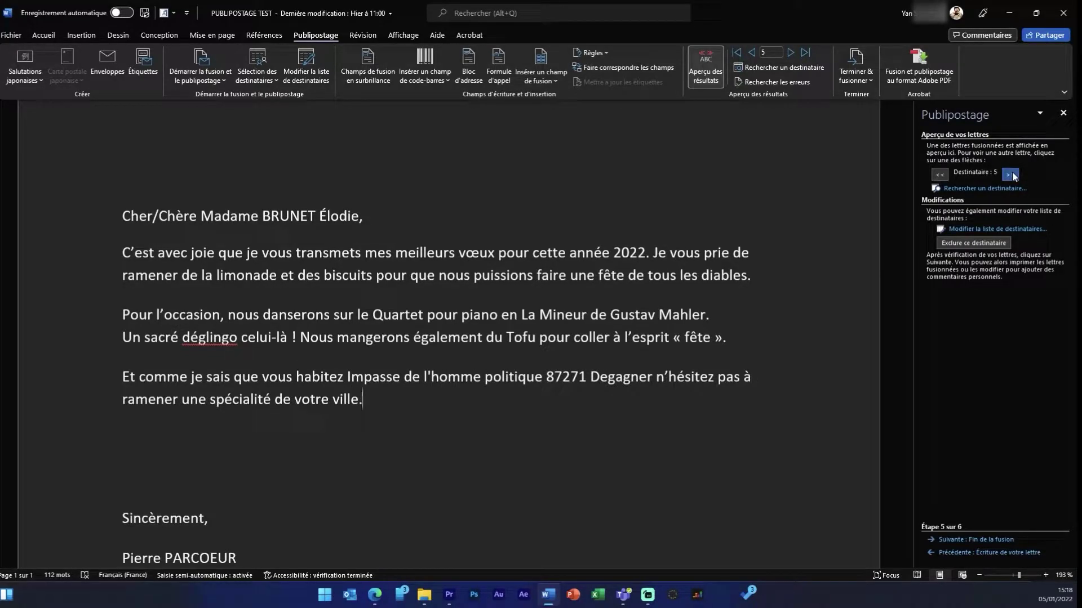
pyautogui.click(1012, 175)
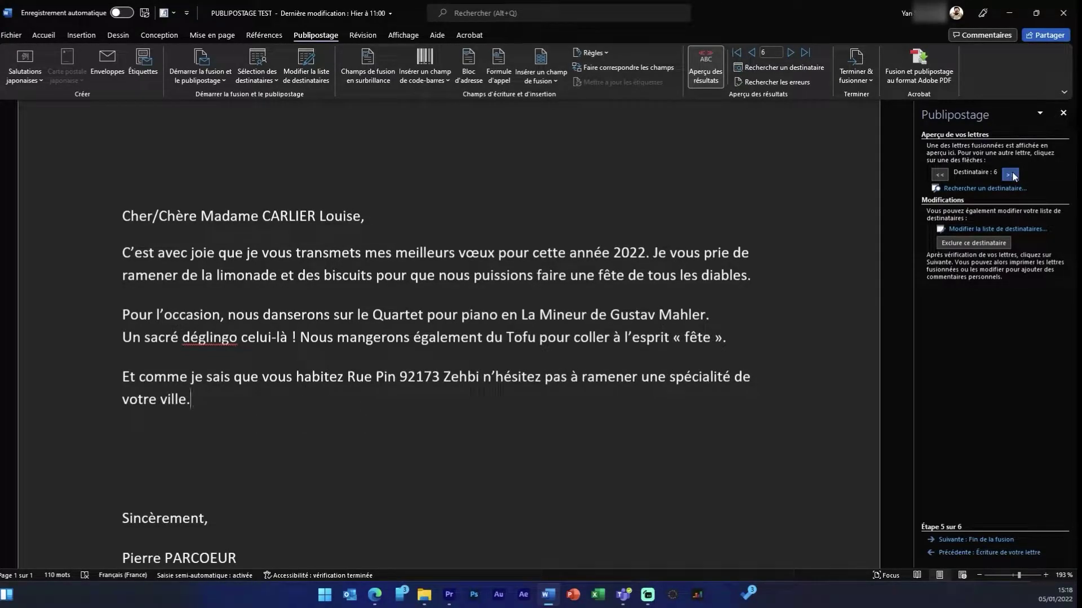
pyautogui.click(1011, 176)
pyautogui.click(1011, 175)
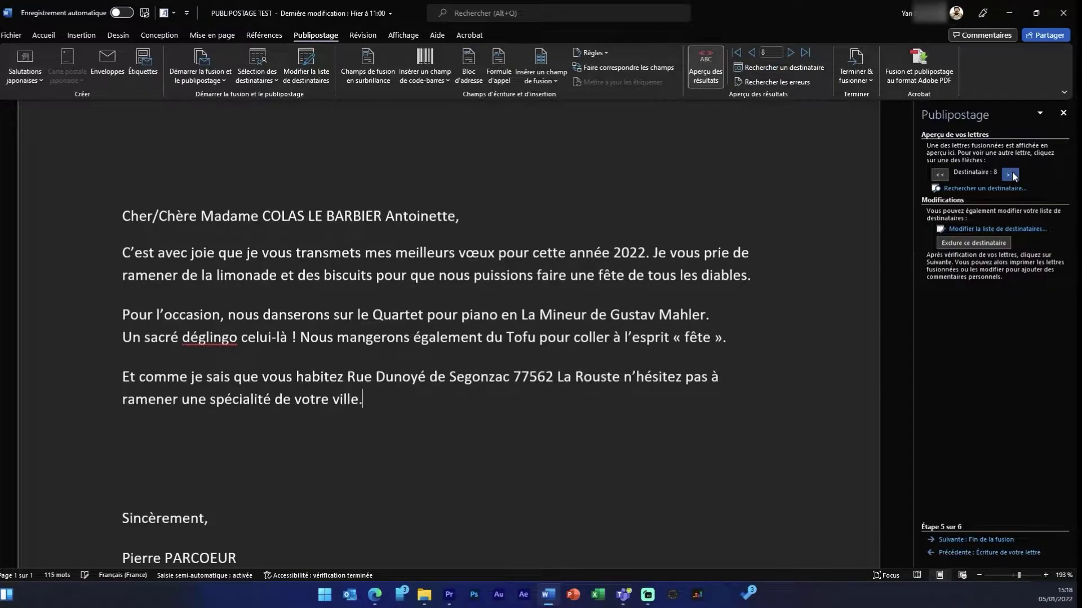
pyautogui.click(1012, 175)
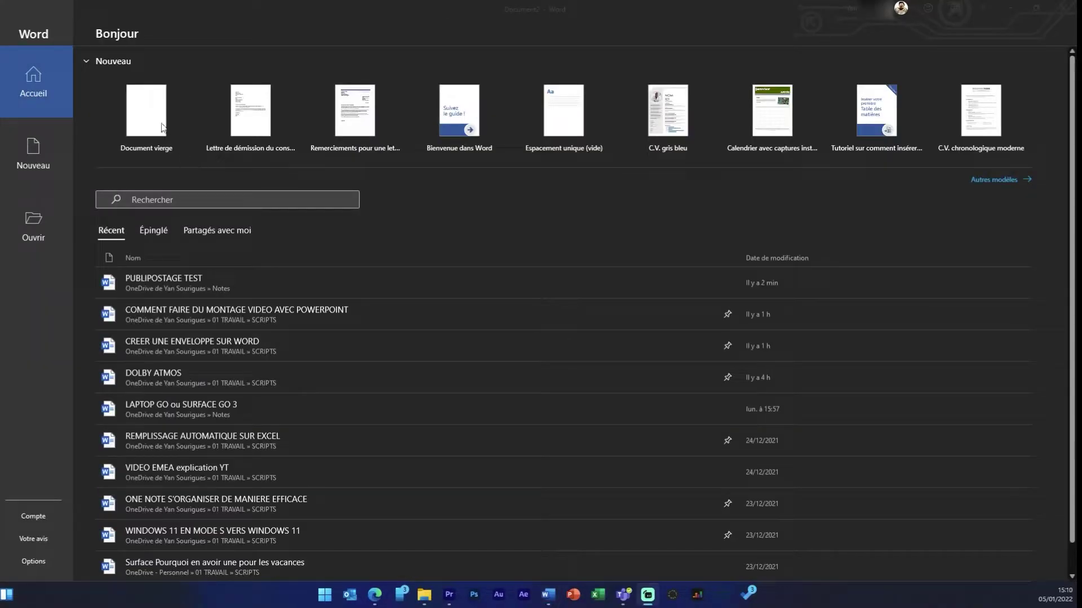
# Create a blank document and show the Démarrer la fusion et le publipostage options.
pyautogui.click(146, 110)
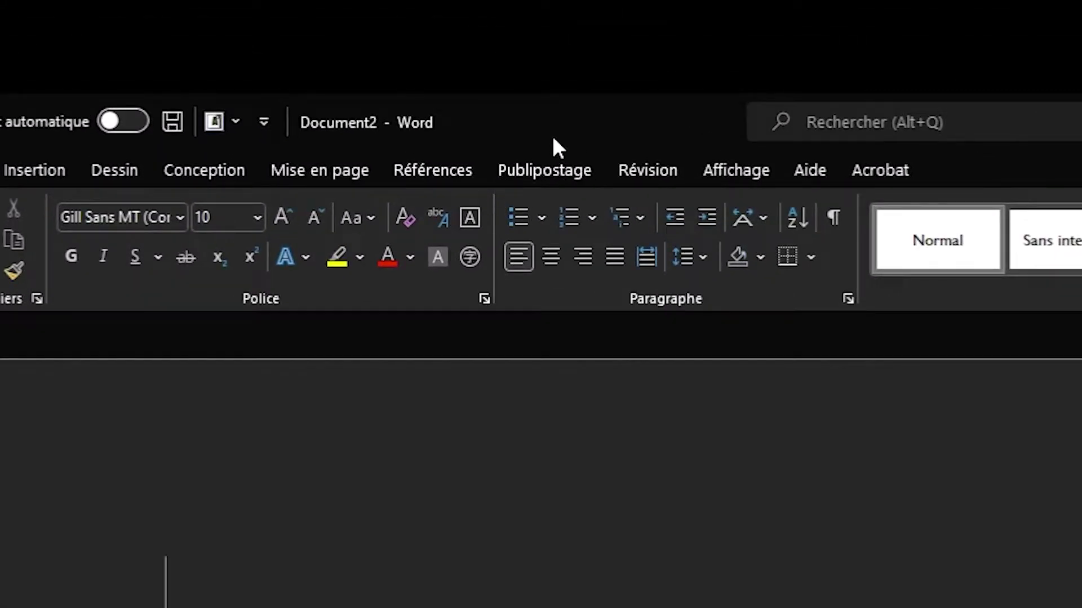
pyautogui.click(545, 178)
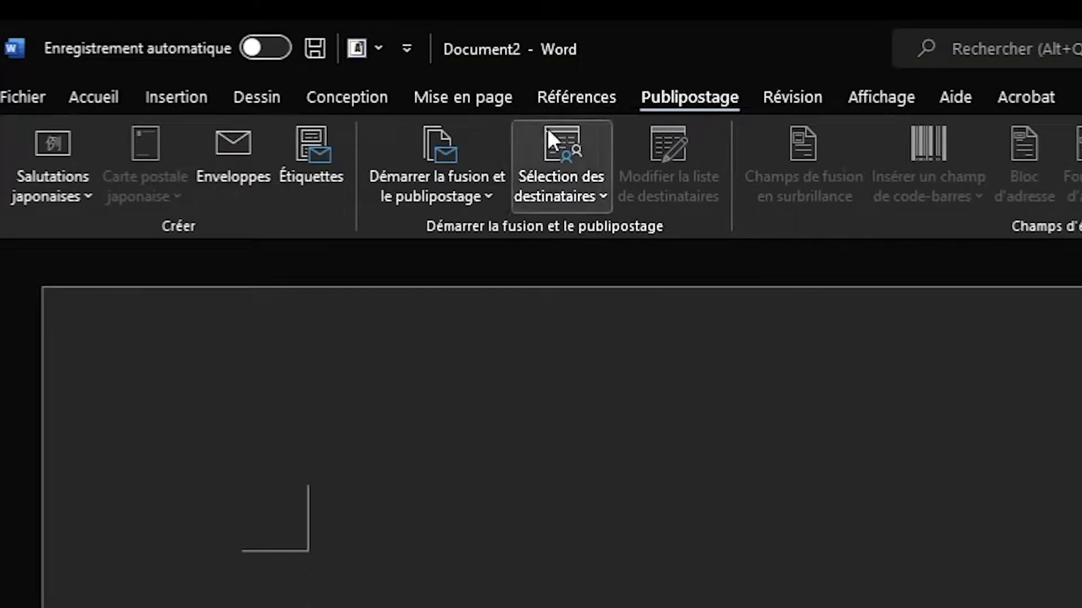
pyautogui.click(437, 188)
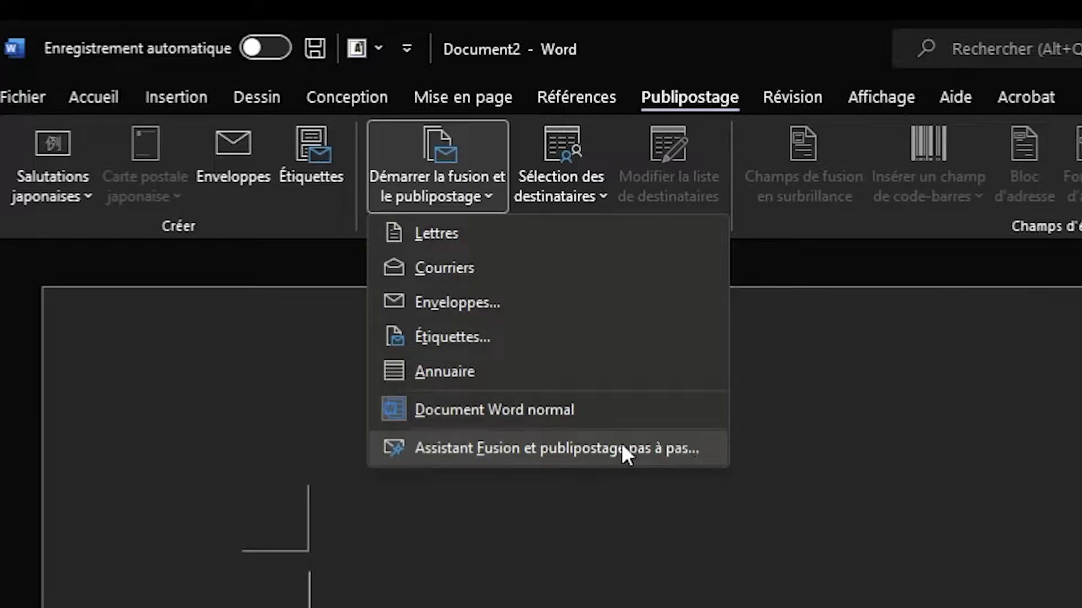
# Launch the step-by-step mail merge wizard and choose to start the letter from a template.
pyautogui.click(519, 439)
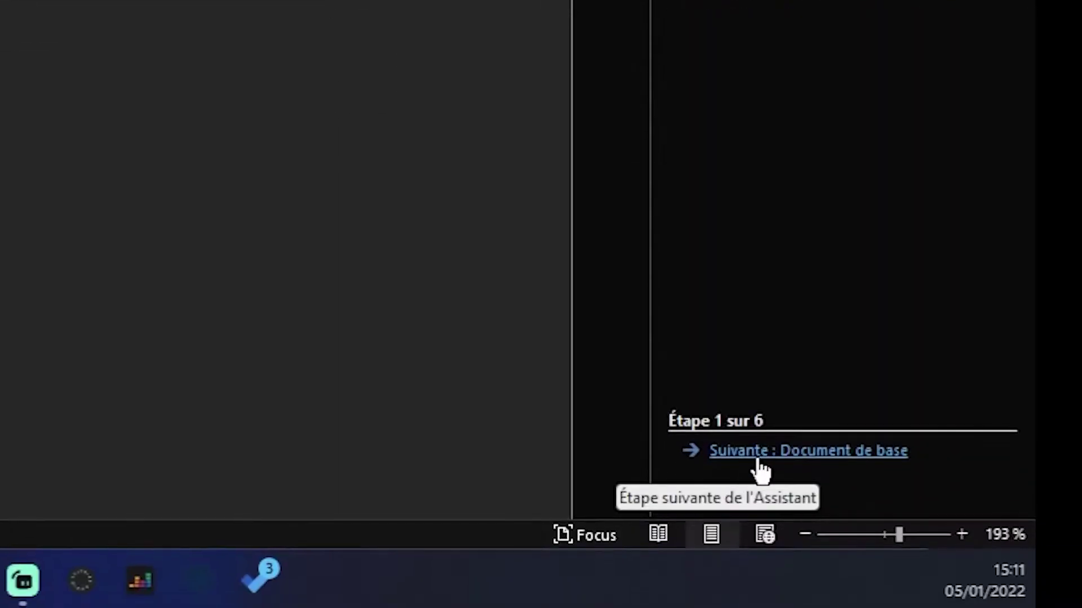
pyautogui.click(834, 461)
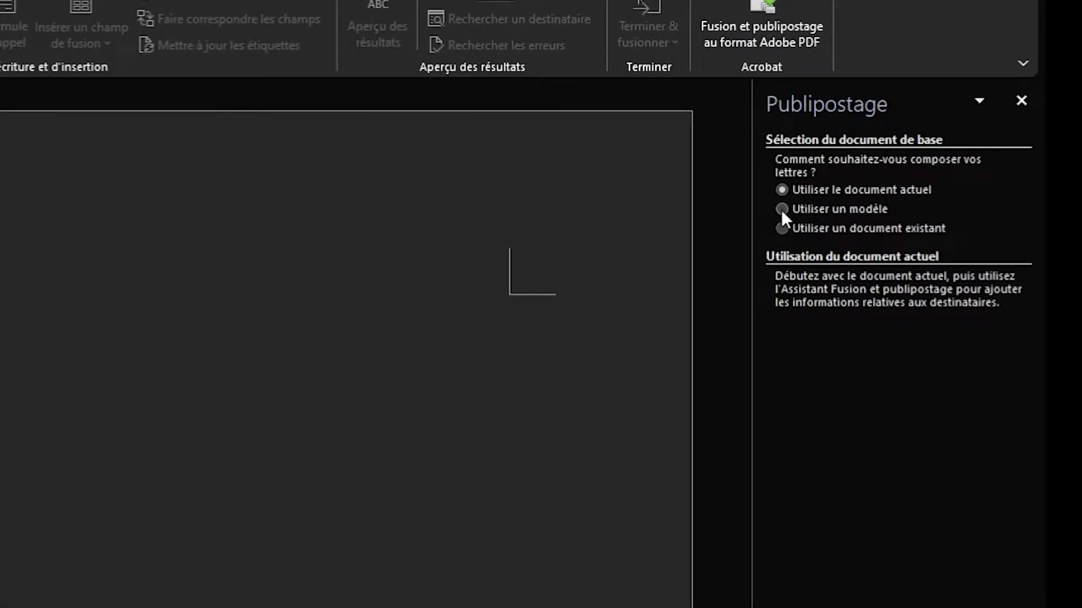
pyautogui.click(781, 209)
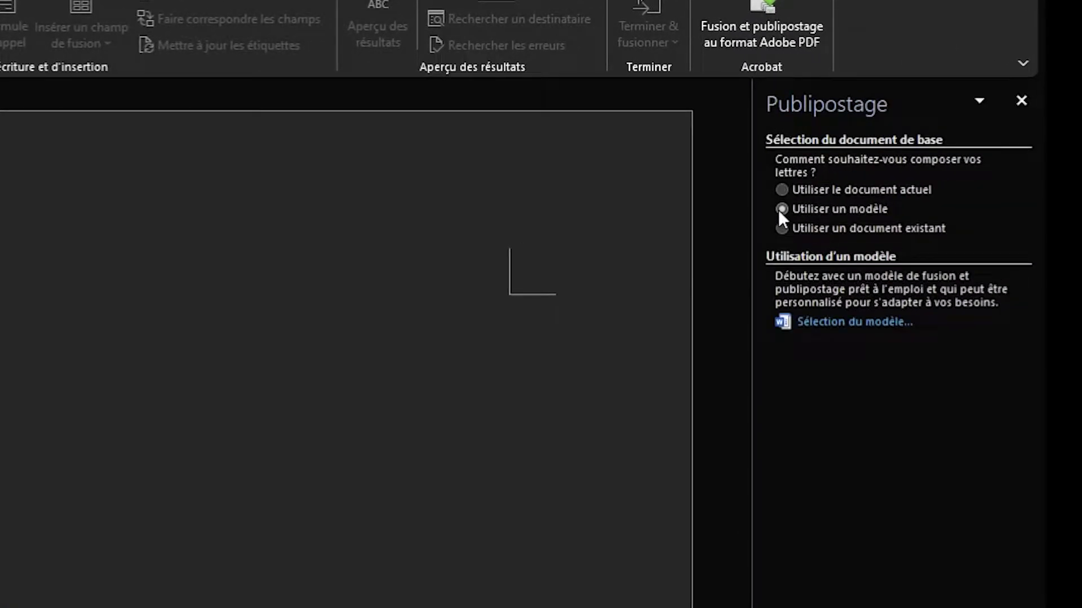
# Browse the template categories and preview the C.V. (contiguïté) template.
pyautogui.click(864, 324)
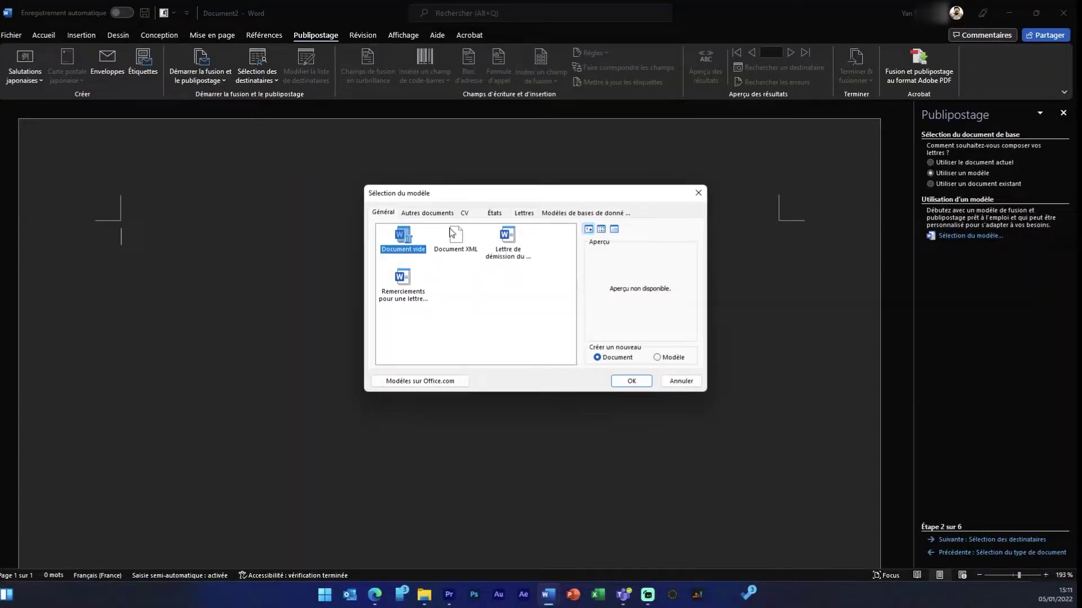
pyautogui.click(422, 214)
pyautogui.click(461, 214)
pyautogui.click(494, 213)
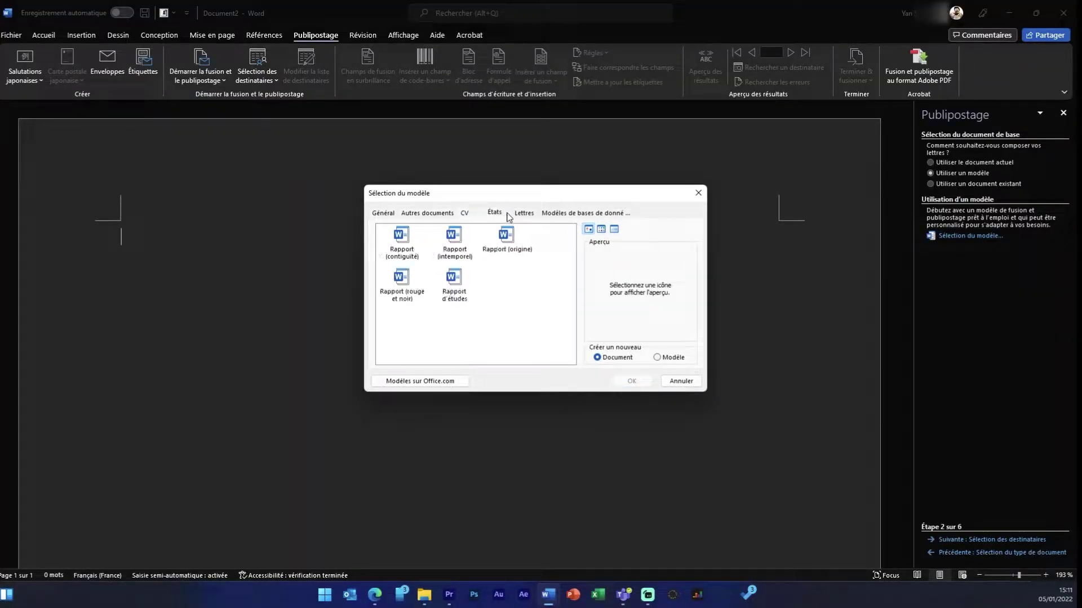
pyautogui.click(524, 213)
pyautogui.click(579, 213)
pyautogui.click(392, 217)
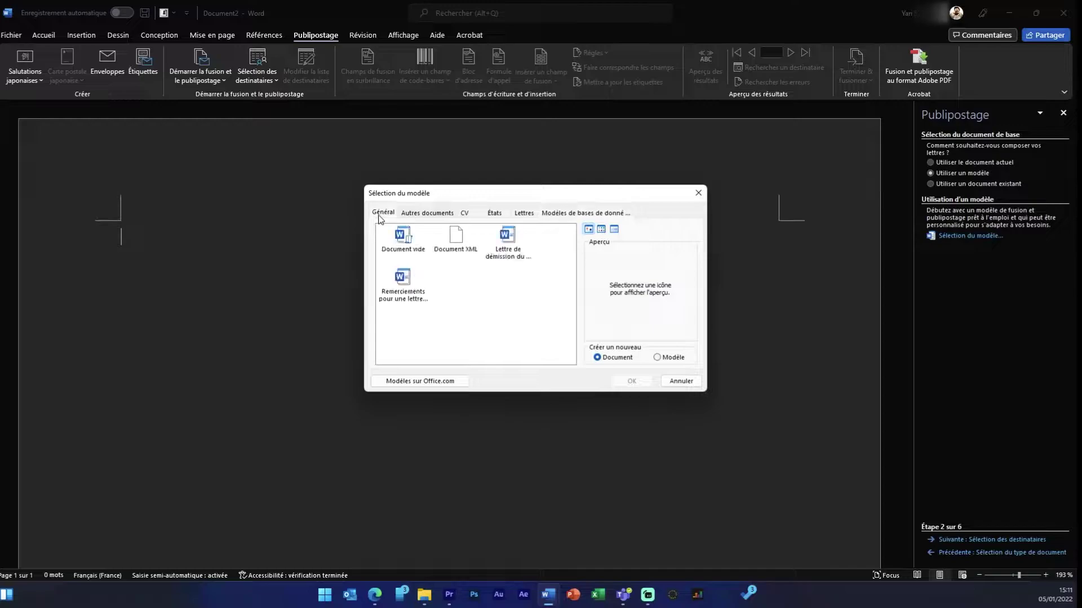
pyautogui.click(424, 218)
pyautogui.click(465, 217)
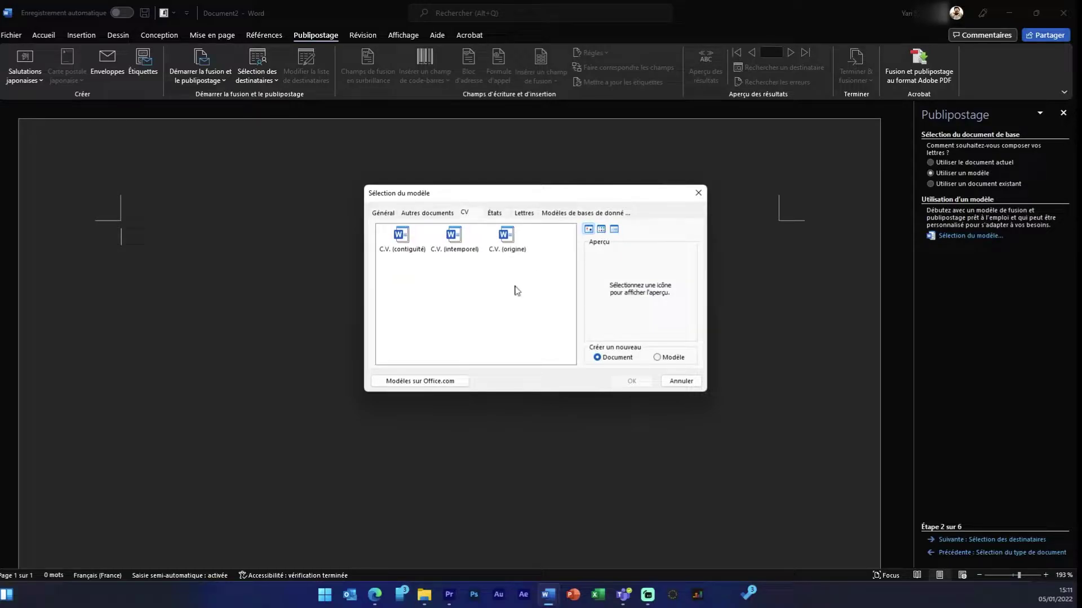
pyautogui.click(403, 247)
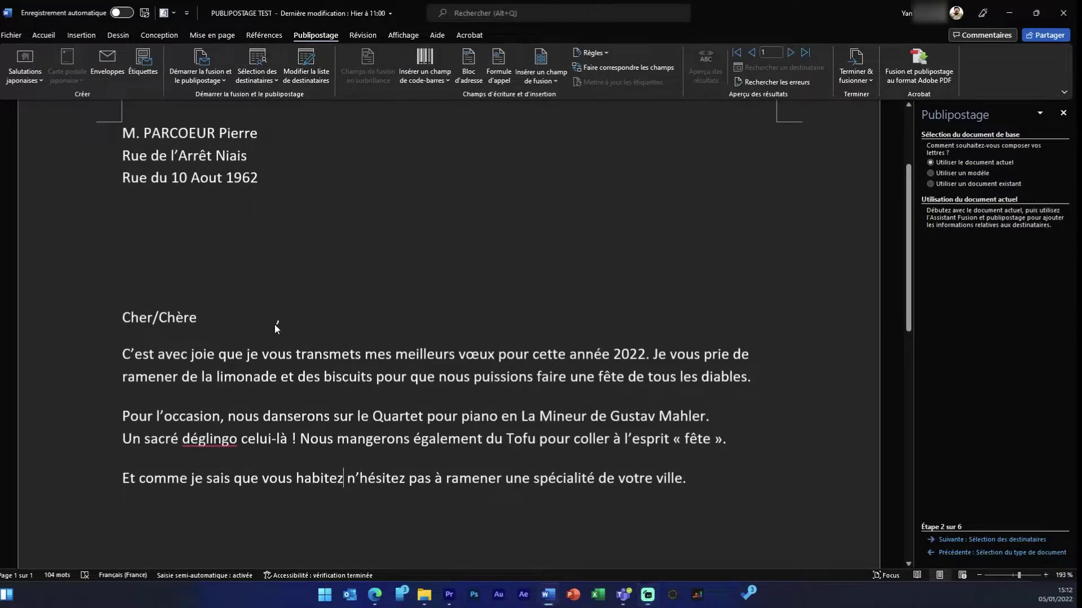
# Leave a tab gap before the comma after Cher/Chère and another after habitez.
pyautogui.click(277, 318)
pyautogui.press('BackSpace')
pyautogui.write(',')
pyautogui.moveTo(130, 134); pyautogui.dragTo(204, 319)
pyautogui.click(204, 318)
pyautogui.click(202, 317)
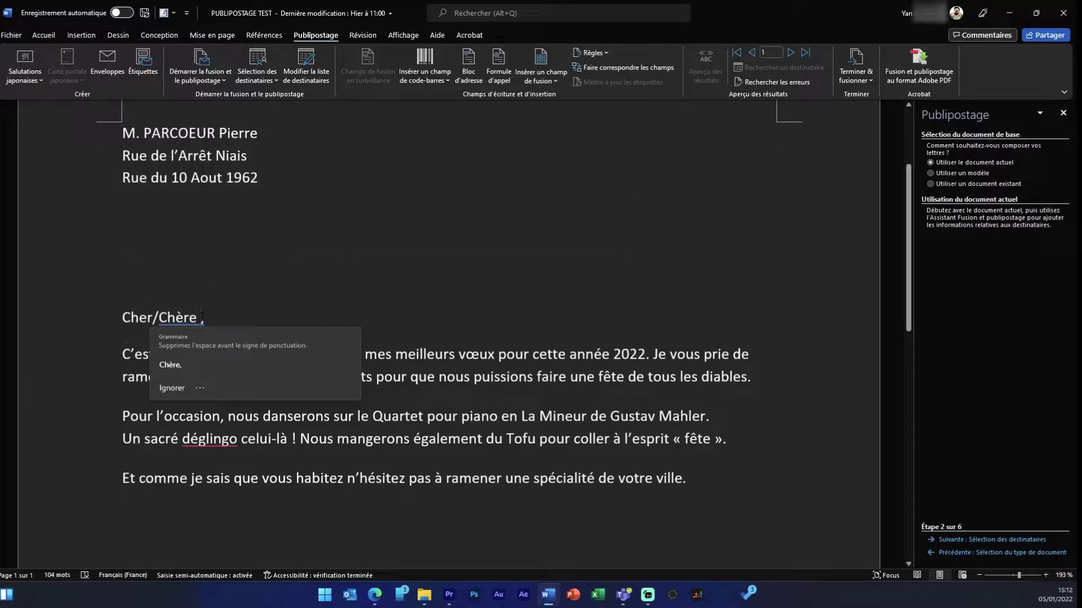
pyautogui.press('Tab')
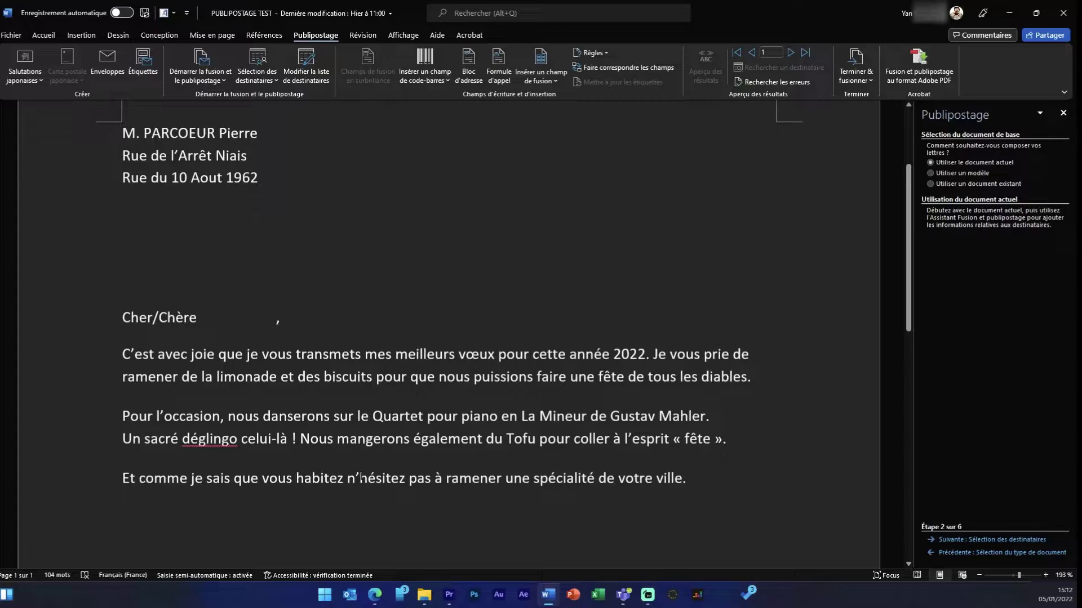
pyautogui.press('Tab')
pyautogui.press('Tab')
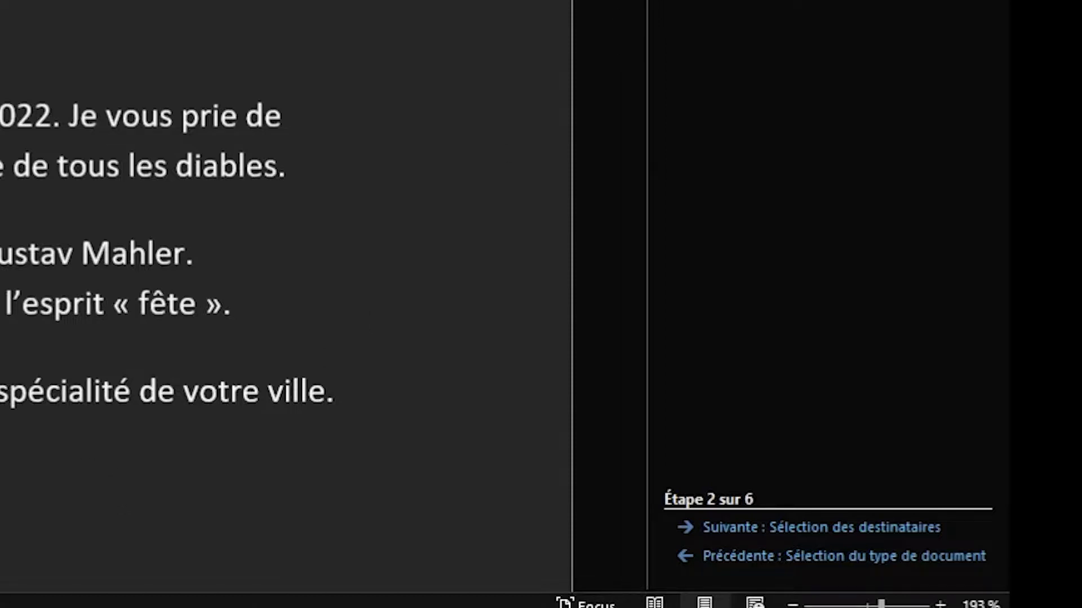
# Move to recipient selection and compare the Outlook contacts, new list and existing list options.
pyautogui.click(788, 528)
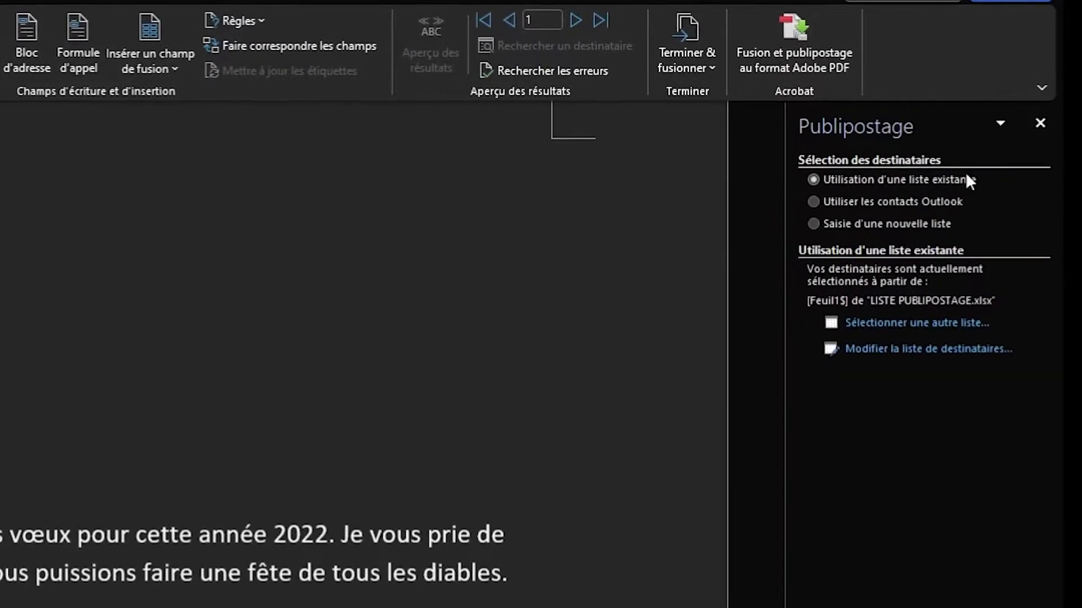
pyautogui.click(753, 224)
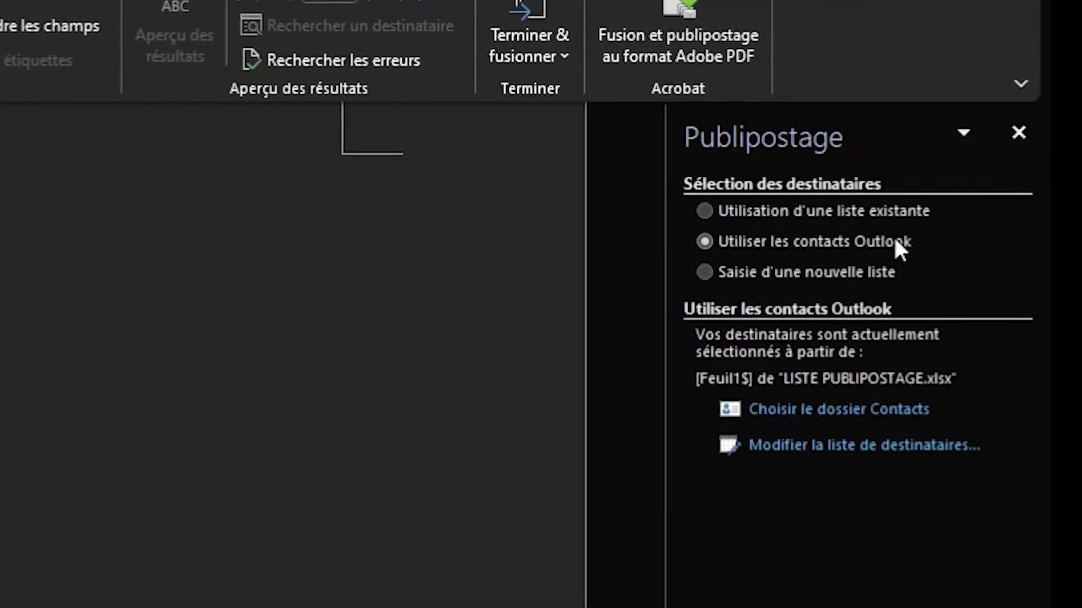
pyautogui.click(790, 272)
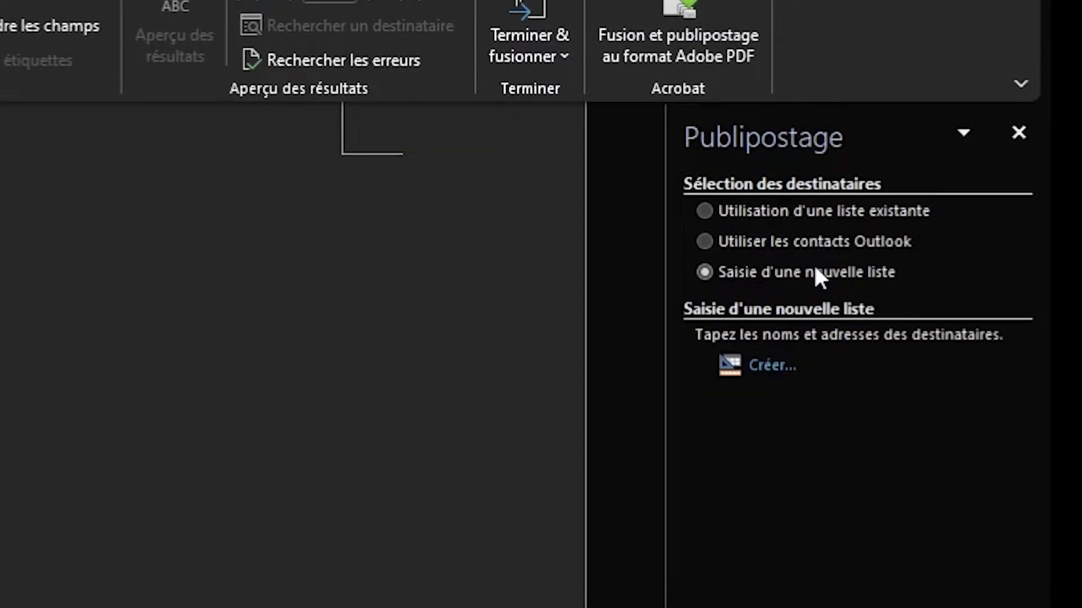
pyautogui.click(698, 209)
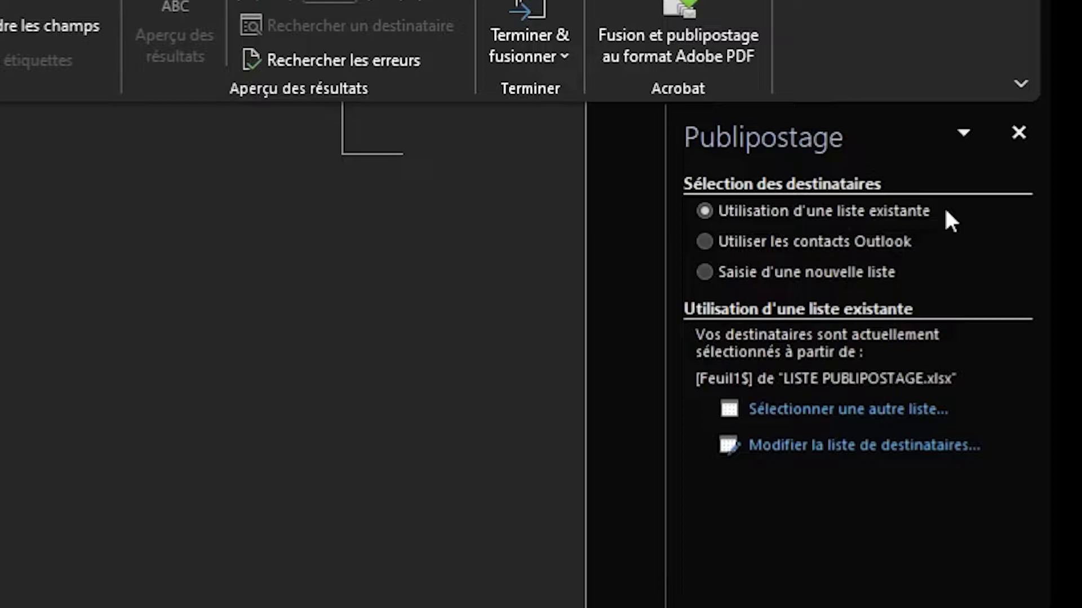
pyautogui.click(705, 270)
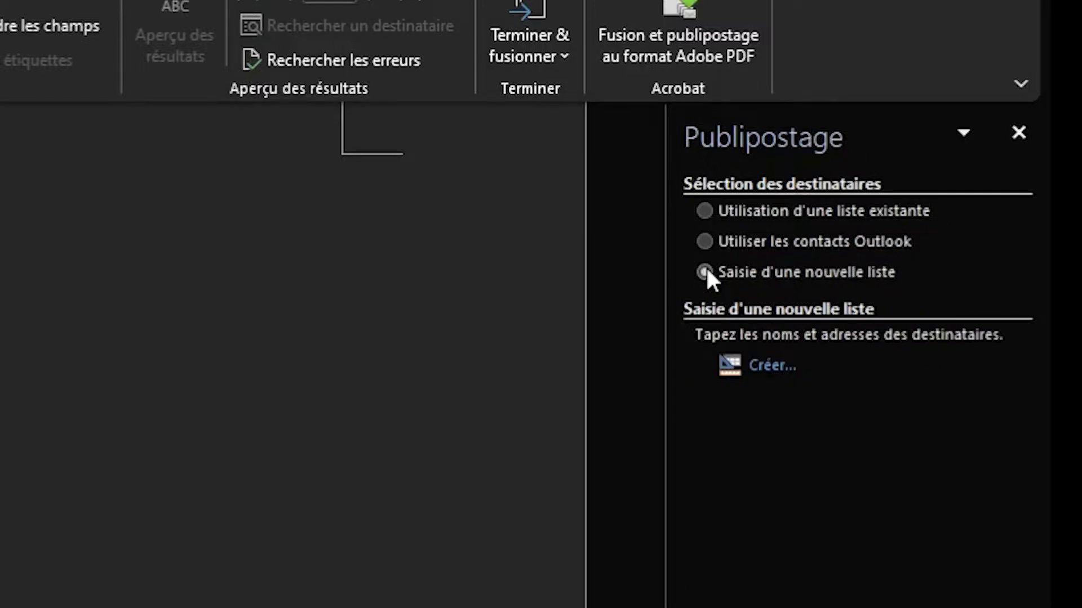
# Open and discard a new address list, then choose to select a different list file.
pyautogui.click(764, 369)
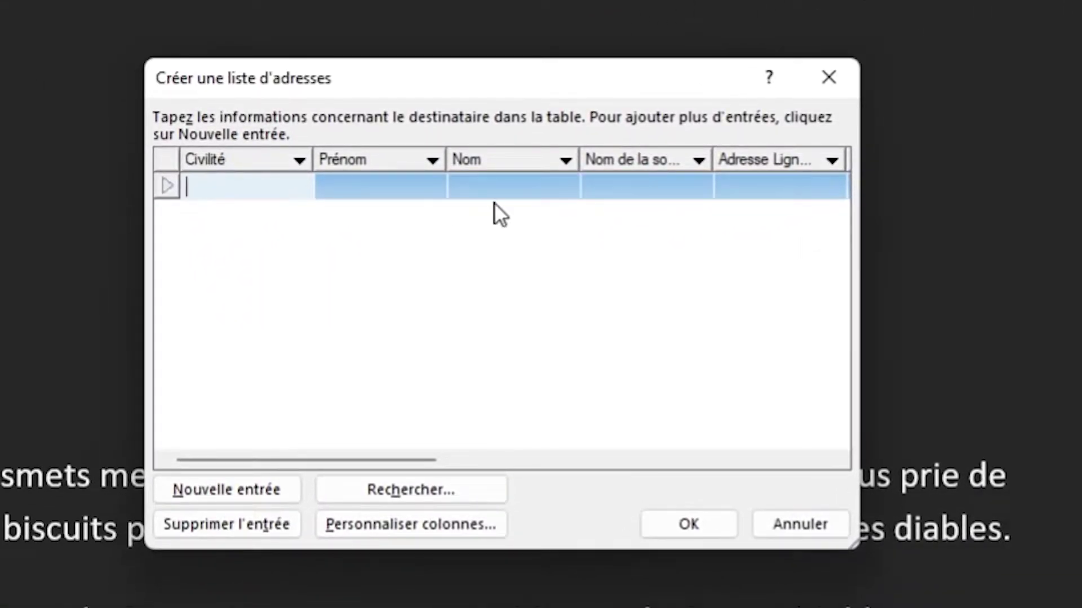
pyautogui.moveTo(410, 460); pyautogui.dragTo(738, 460)
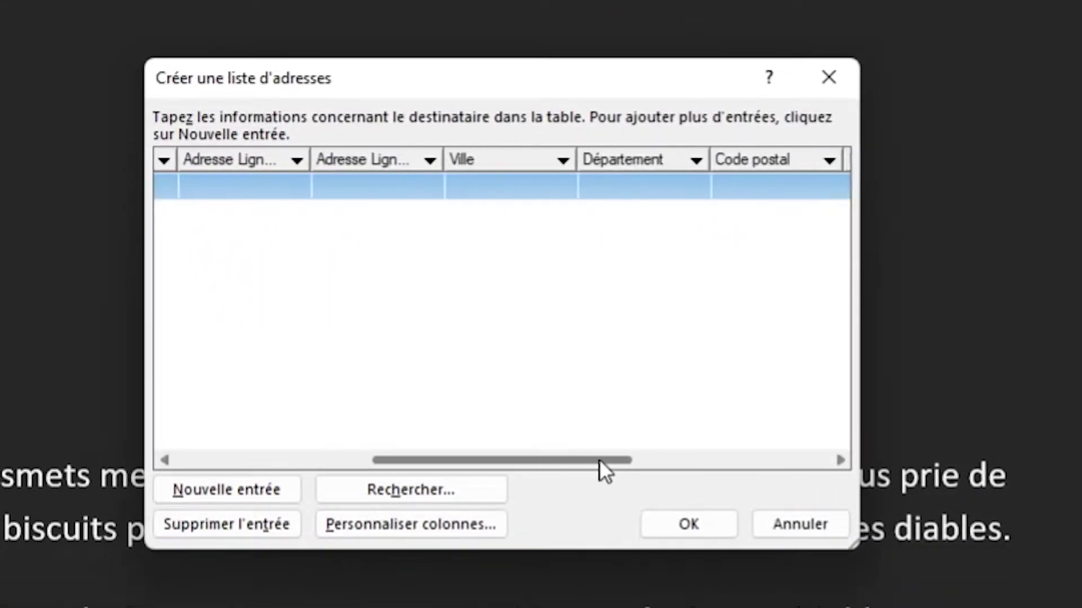
pyautogui.click(820, 85)
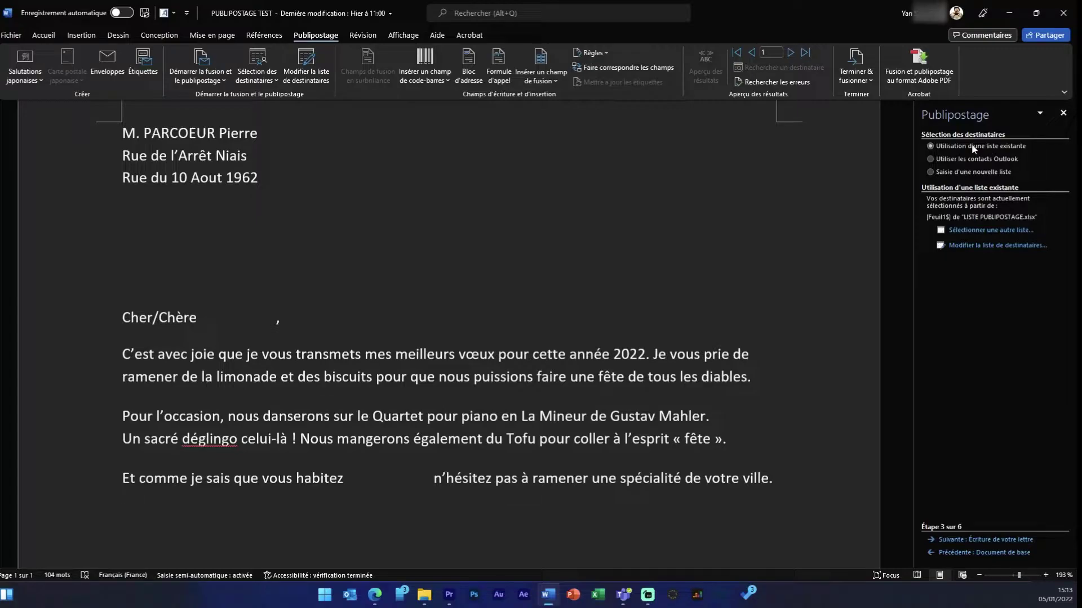
pyautogui.click(986, 231)
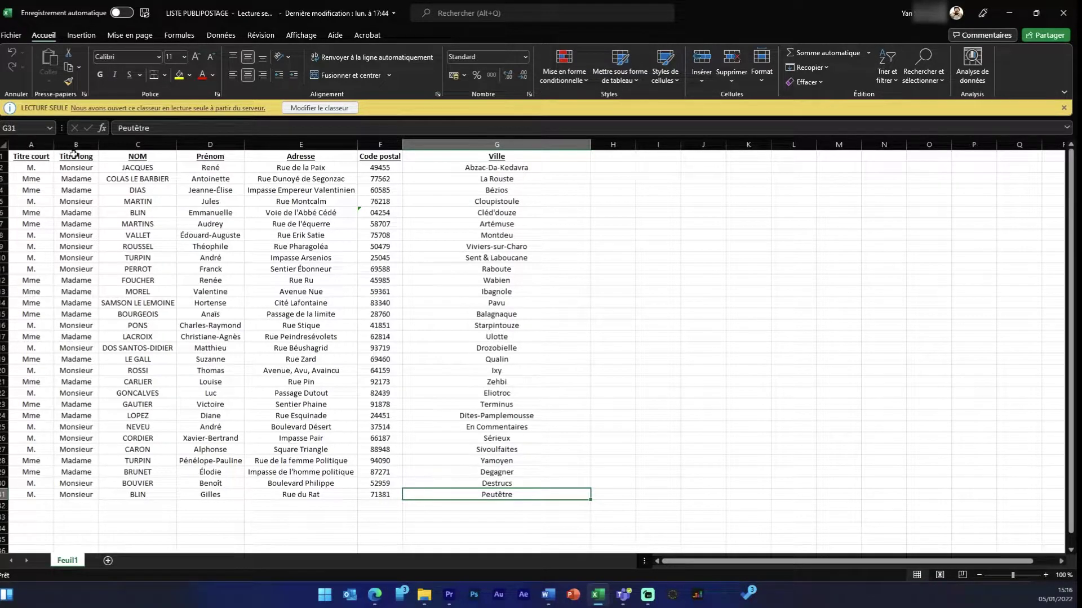
pyautogui.click(486, 156)
pyautogui.click(308, 159)
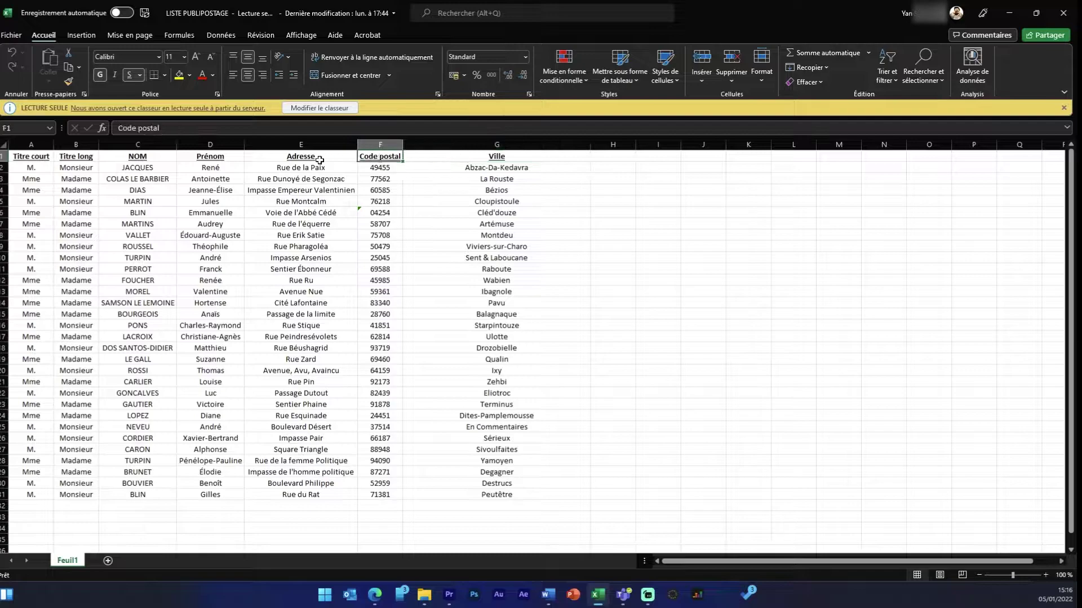
pyautogui.click(219, 161)
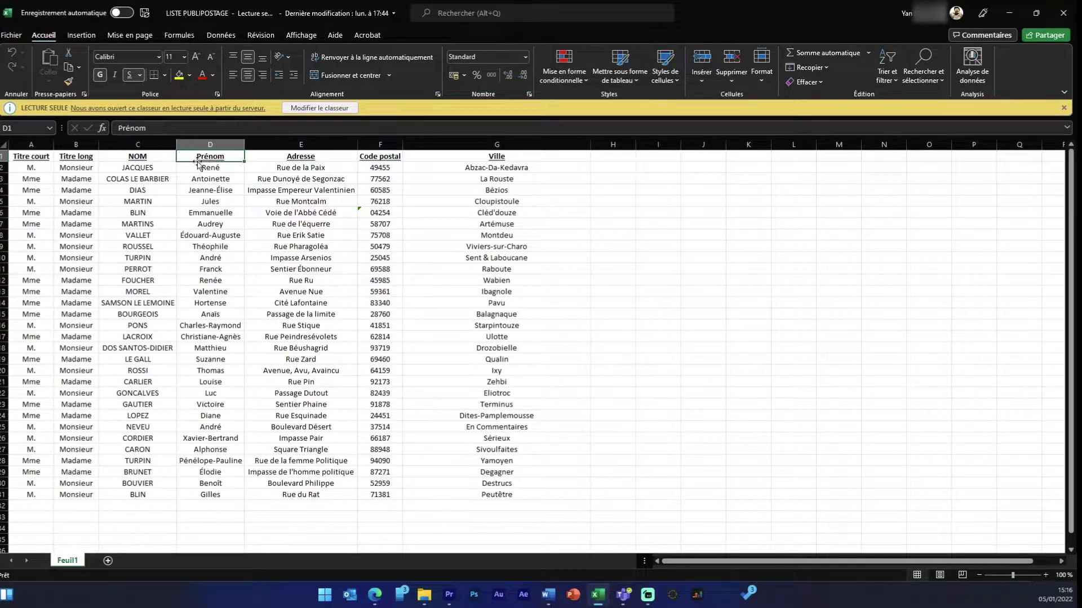
pyautogui.click(71, 166)
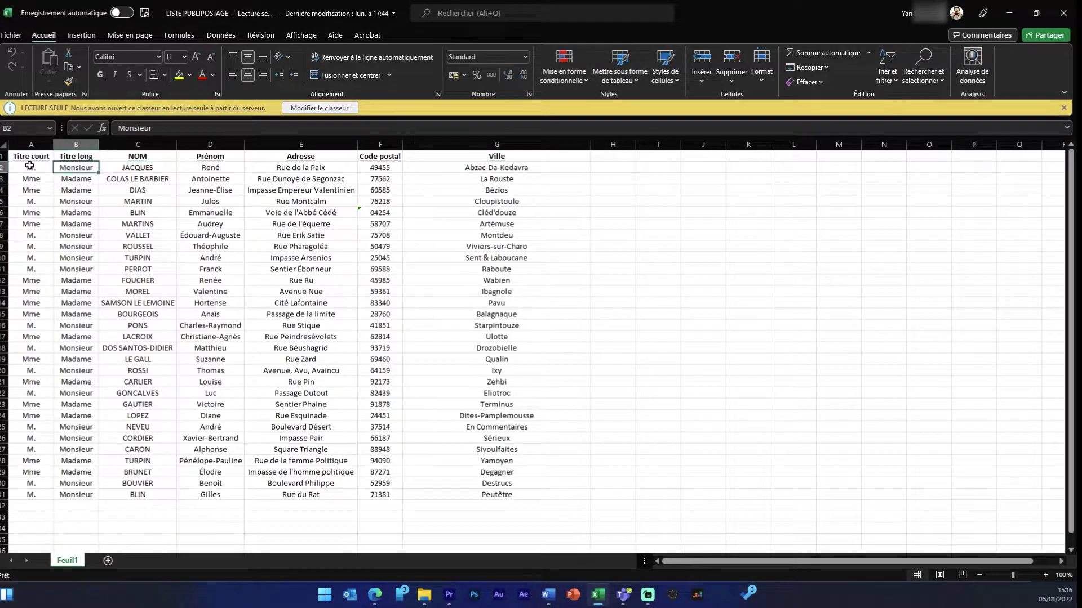
pyautogui.click(23, 165)
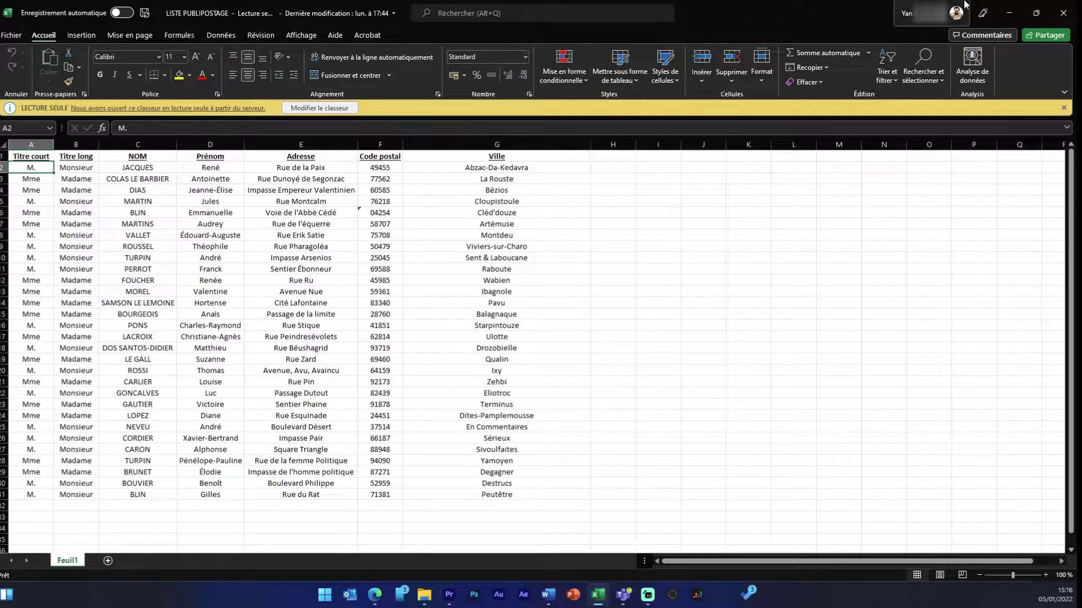
pyautogui.press('Up')
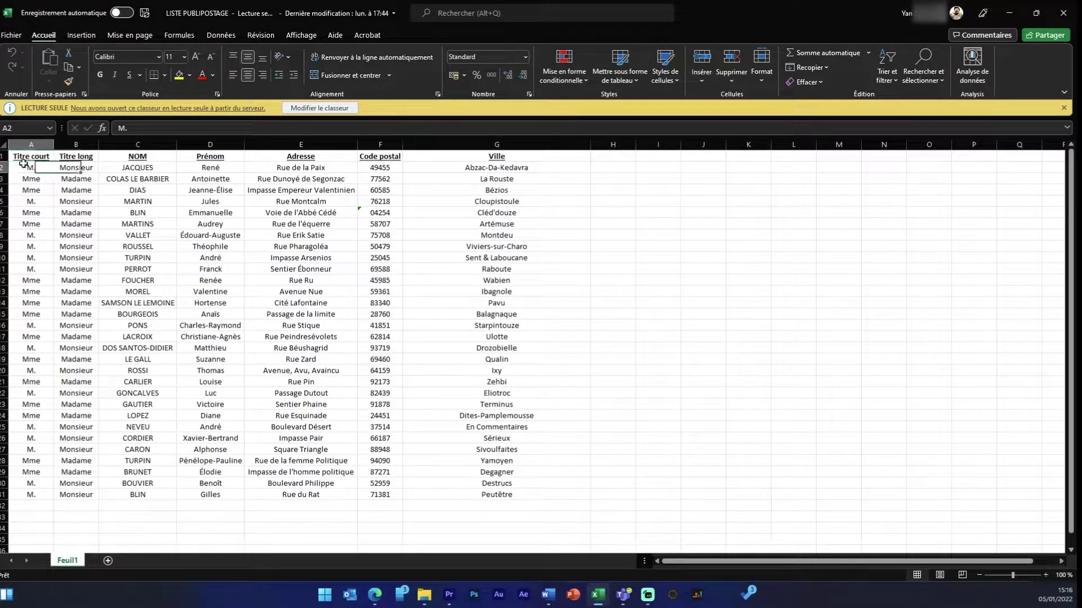
pyautogui.press('Right')
pyautogui.press('Right')
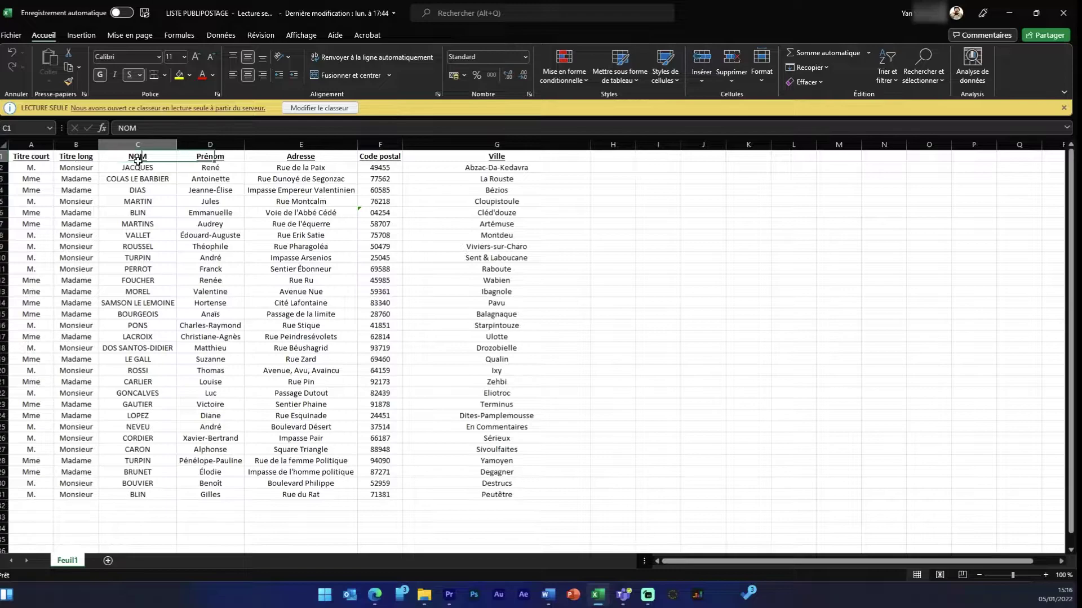
pyautogui.press('Right')
pyautogui.press('Right')
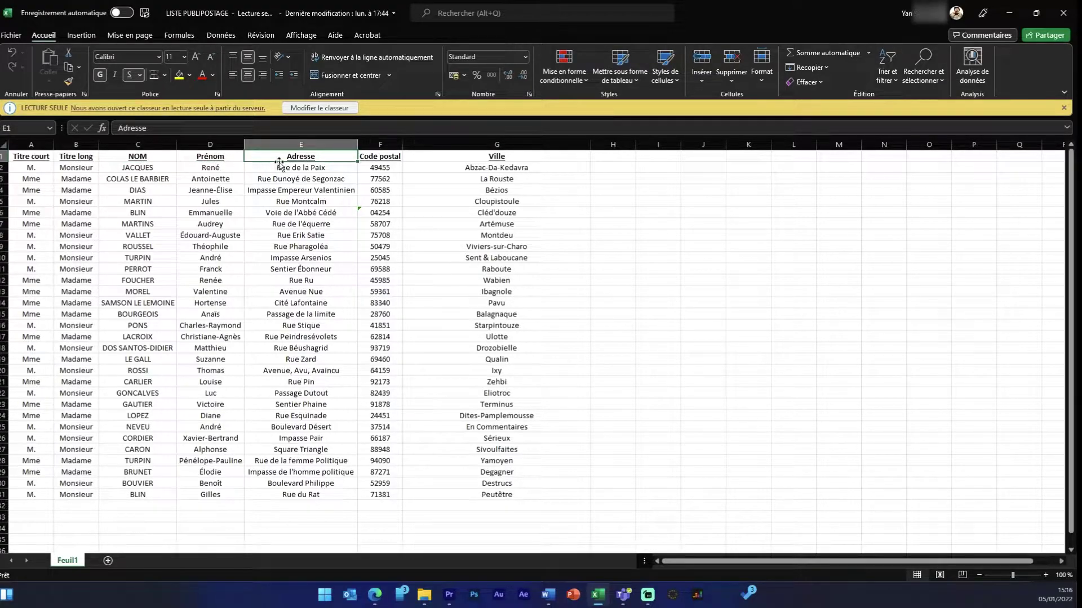
pyautogui.press('Right')
pyautogui.press('Right')
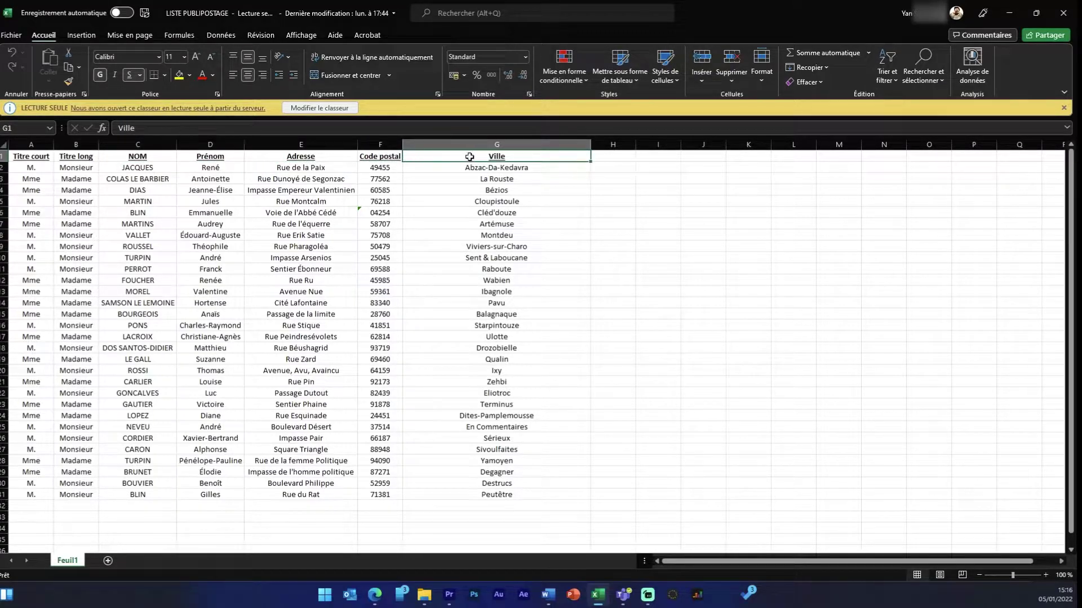
pyautogui.hotkey('ctrl', 'Down')
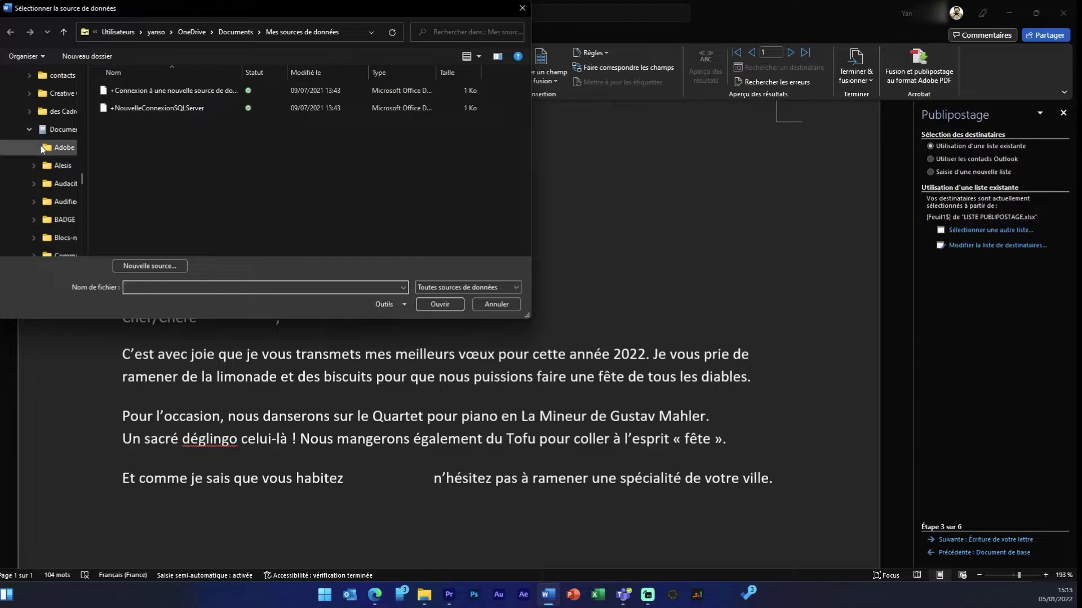
# Open LISTE PUBLIPOSTAGE from the contacts folder and use its Feuil1$ sheet as recipients.
pyautogui.click(30, 130)
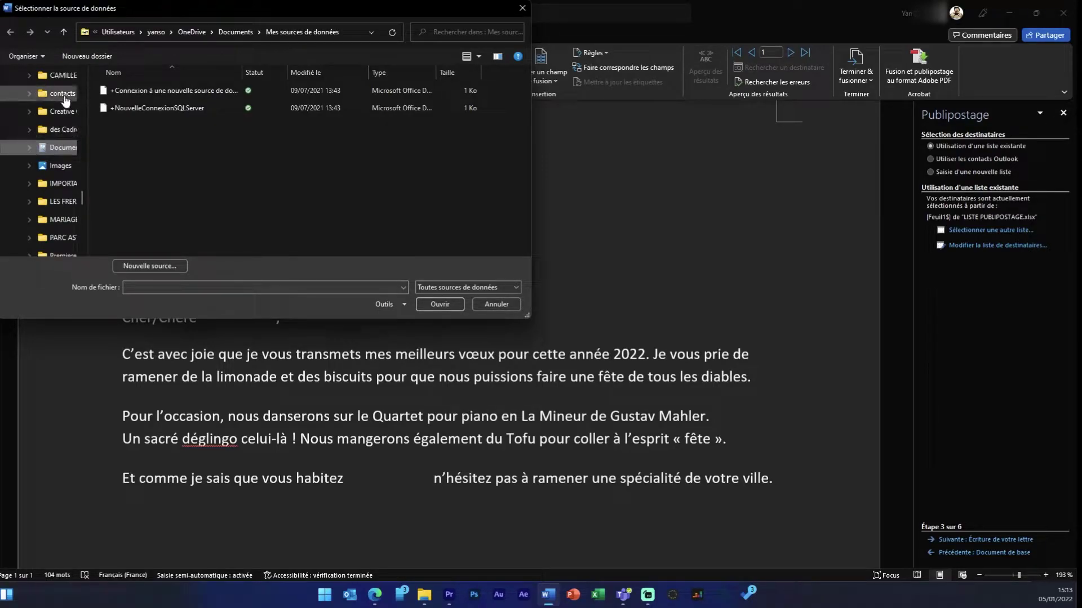
pyautogui.click(64, 96)
pyautogui.click(141, 93)
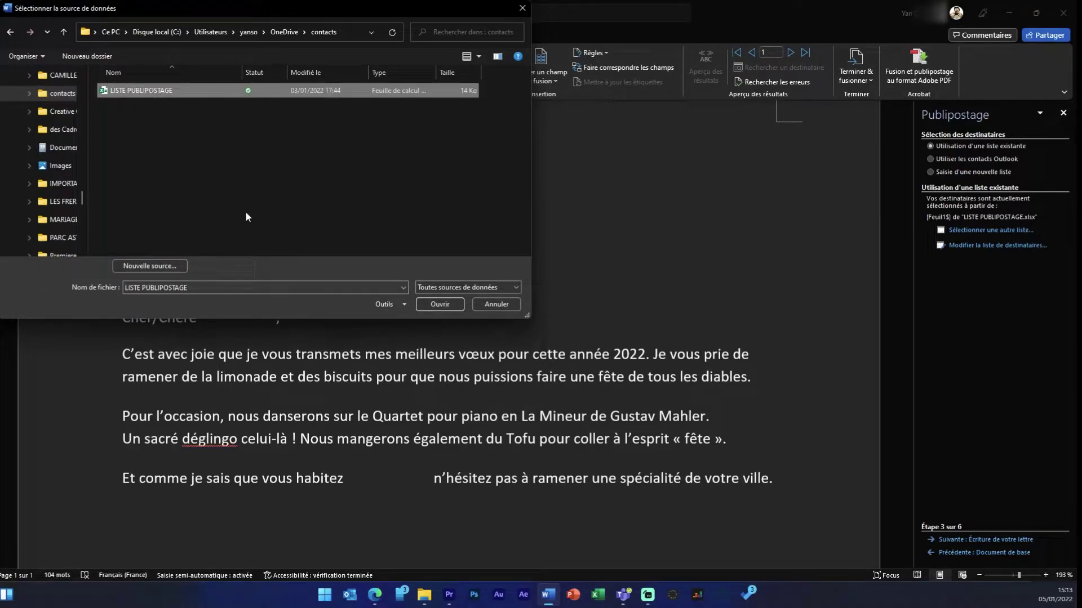
pyautogui.click(432, 303)
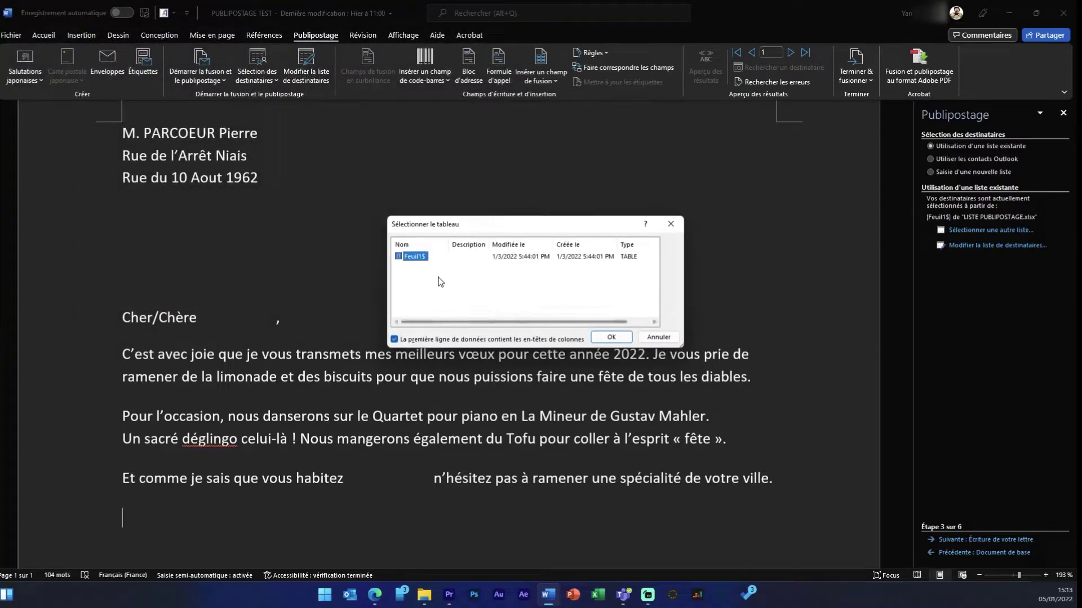
pyautogui.click(624, 340)
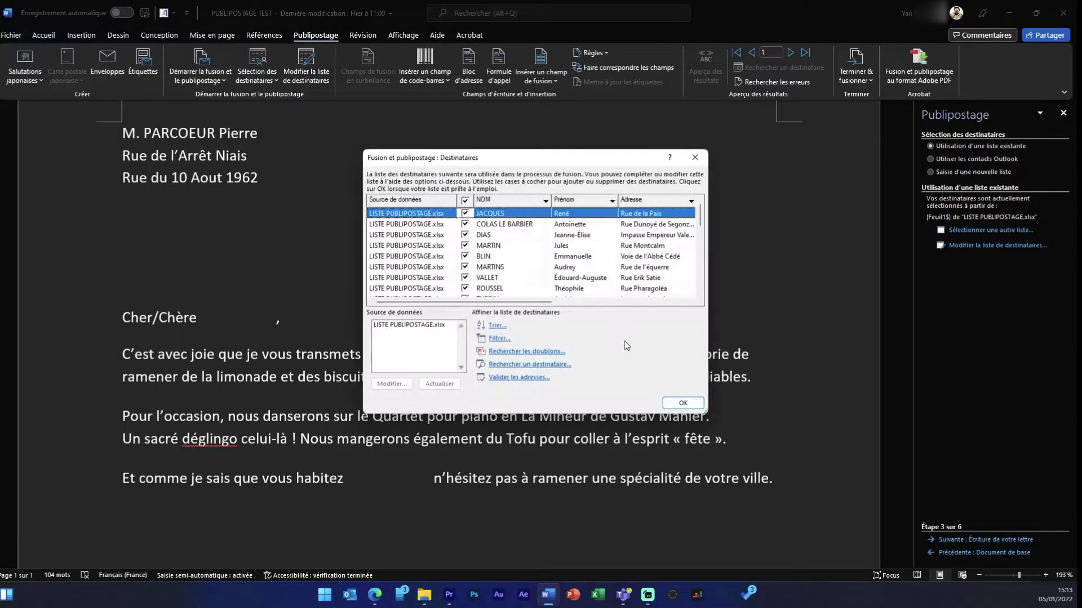
pyautogui.scroll(-5, 413, 224)
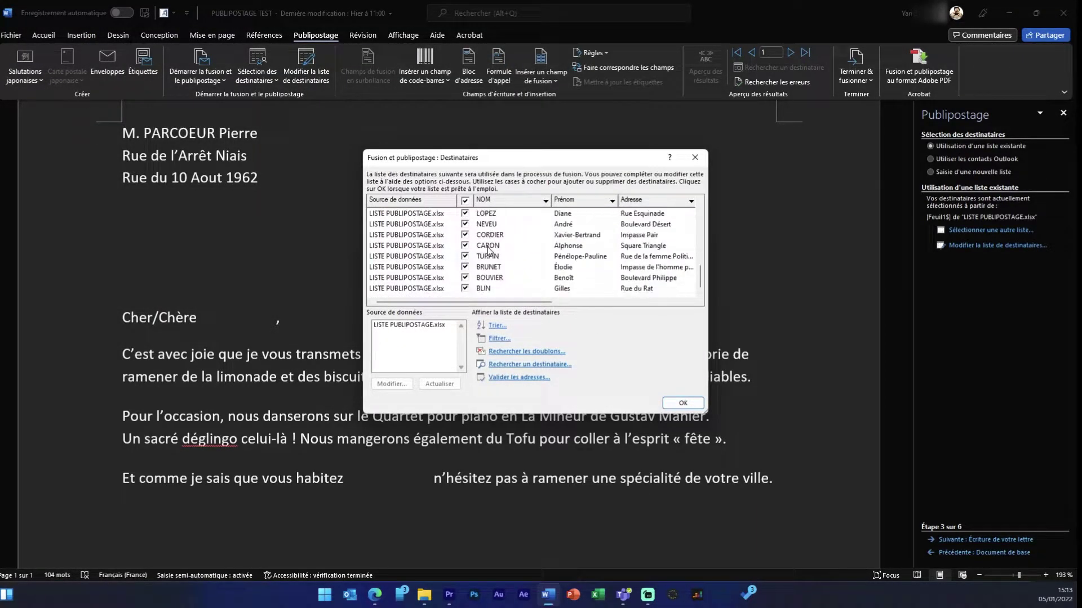
pyautogui.scroll(5, 489, 251)
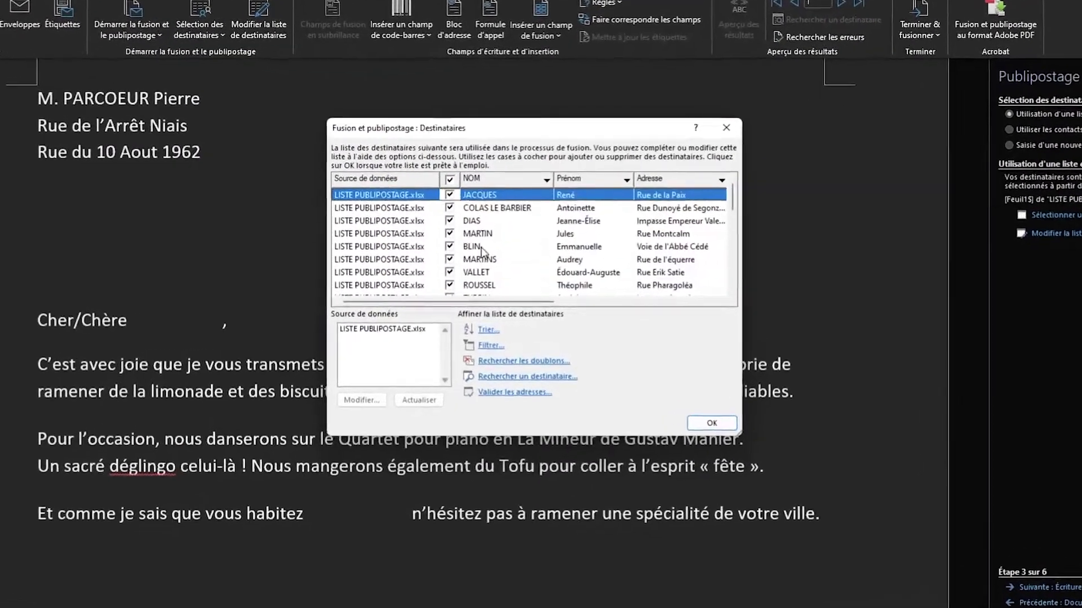
pyautogui.scroll(-4, 490, 256)
pyautogui.scroll(-1, 476, 248)
pyautogui.scroll(5, 476, 248)
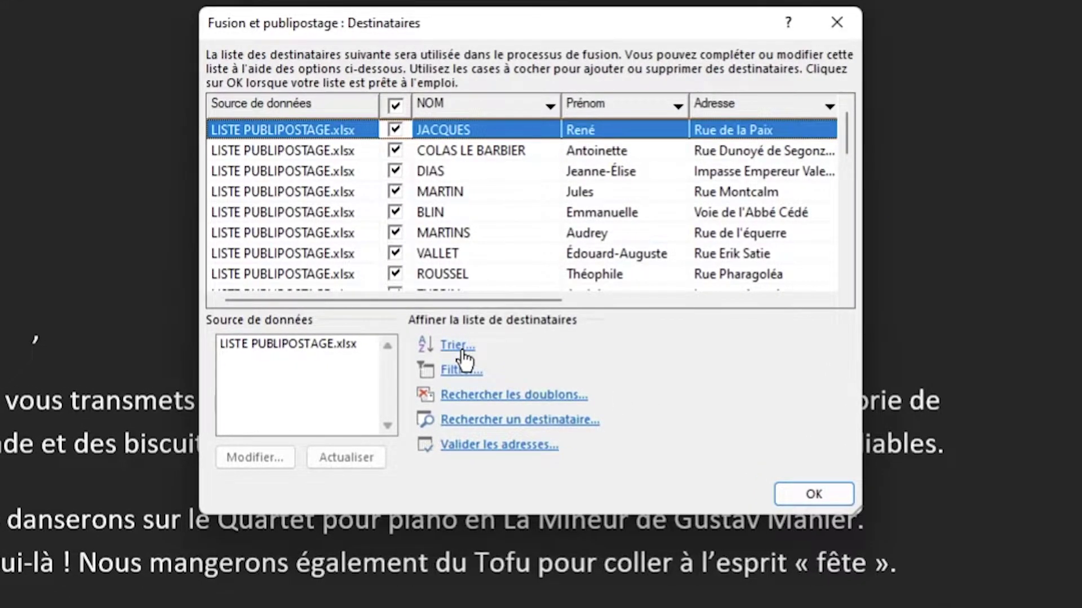
# Sort the recipient list by the NOM field in ascending order.
pyautogui.click(461, 350)
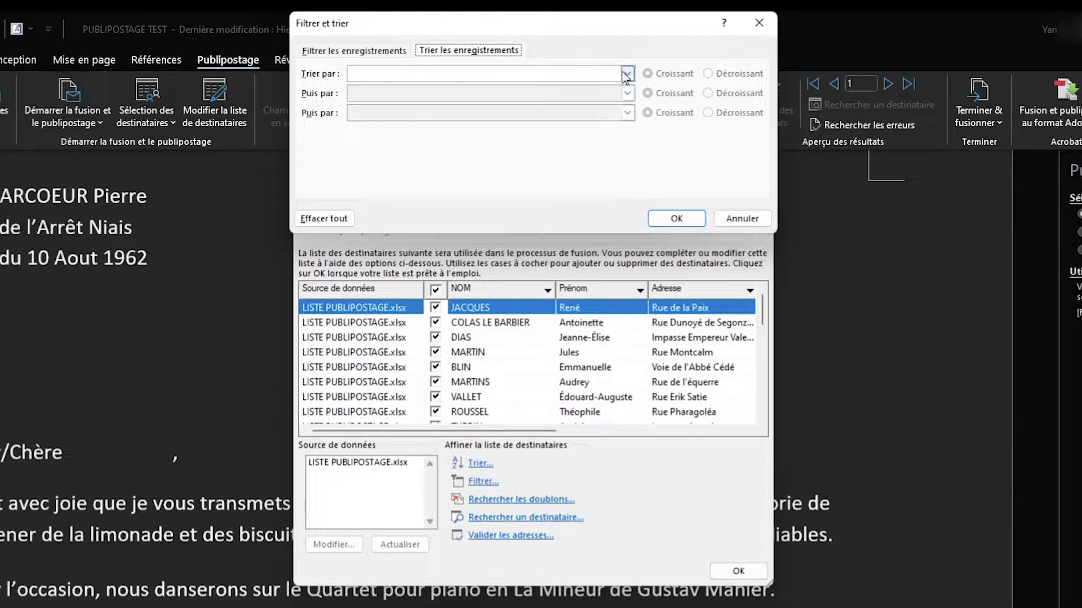
pyautogui.click(354, 52)
pyautogui.click(432, 52)
pyautogui.click(627, 73)
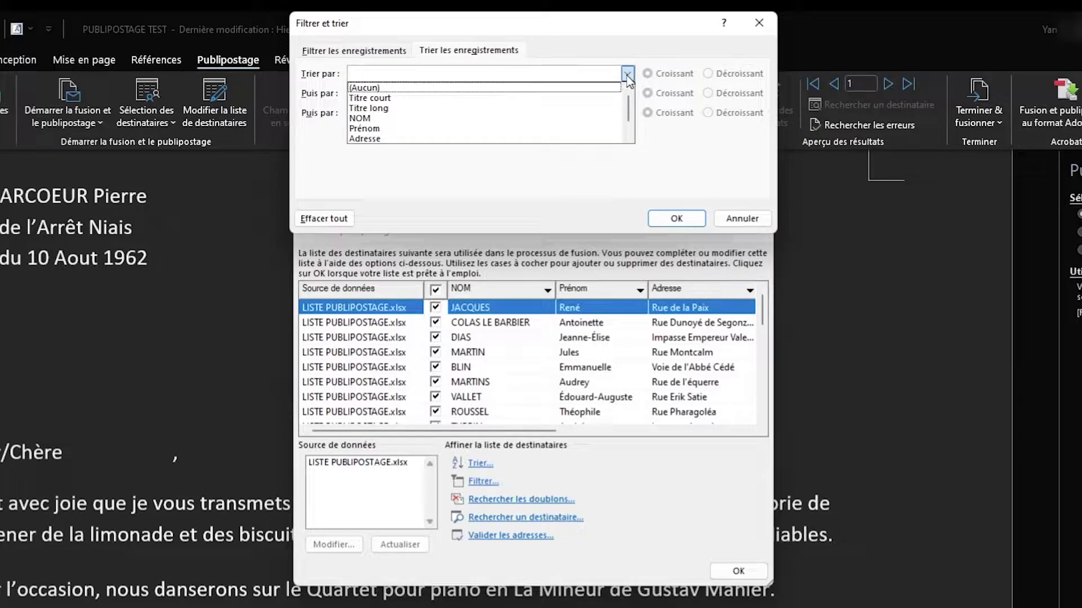
pyautogui.click(489, 122)
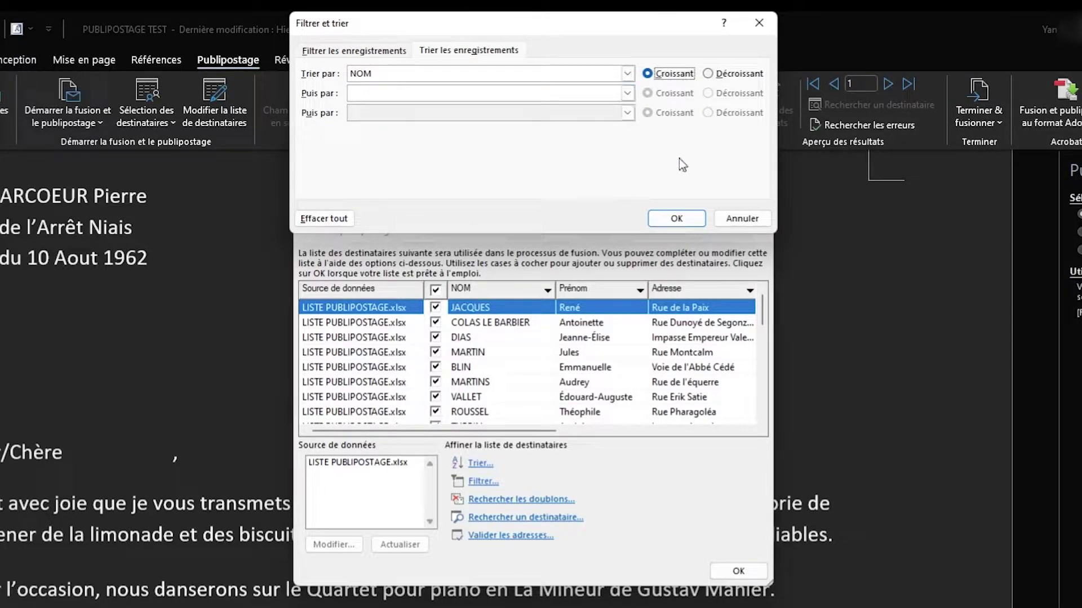
pyautogui.click(676, 218)
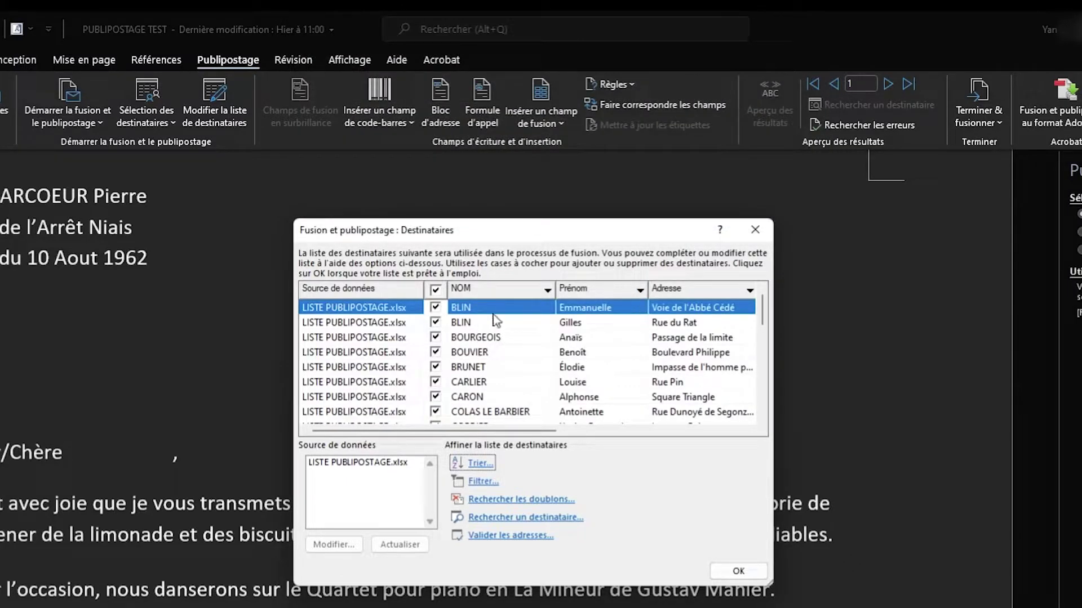
# Return to the first sorted recipient and close the recipient list.
pyautogui.scroll(-2, 481, 389)
pyautogui.scroll(-5, 479, 389)
pyautogui.click(475, 391)
pyautogui.press('Home')
pyautogui.click(738, 572)
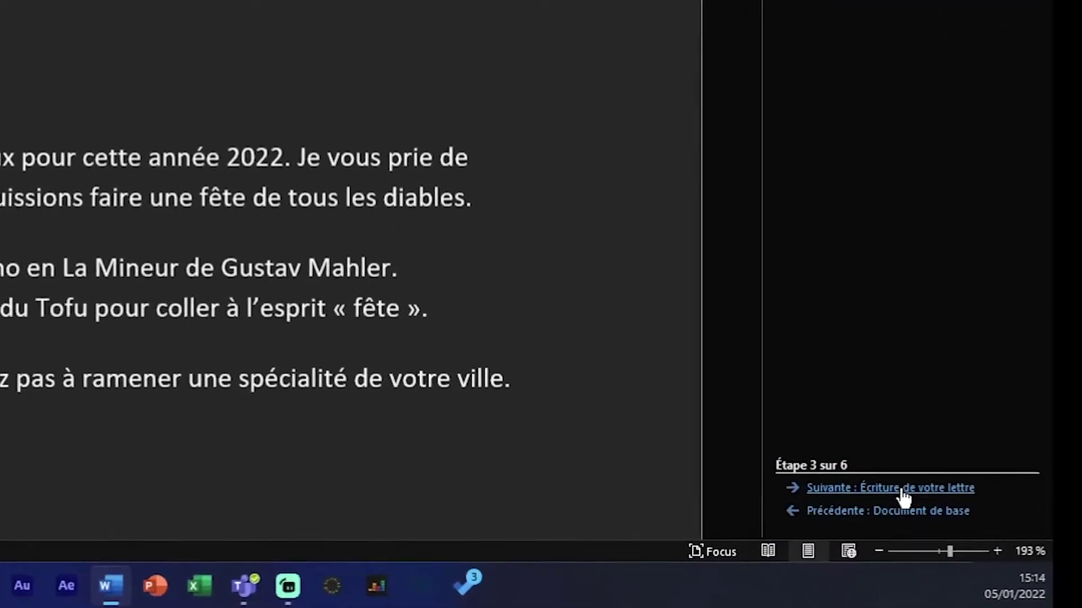
# Advance to step 4 and try the Pierre name format in Bloc d'adresse without keeping it.
pyautogui.click(991, 539)
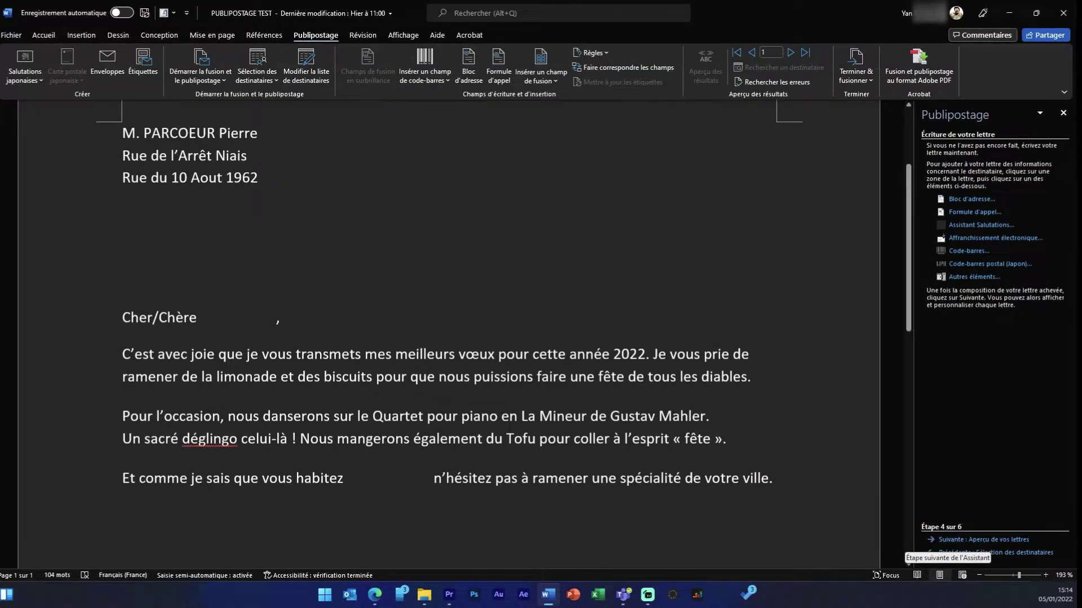
pyautogui.scroll(-3, 276, 282)
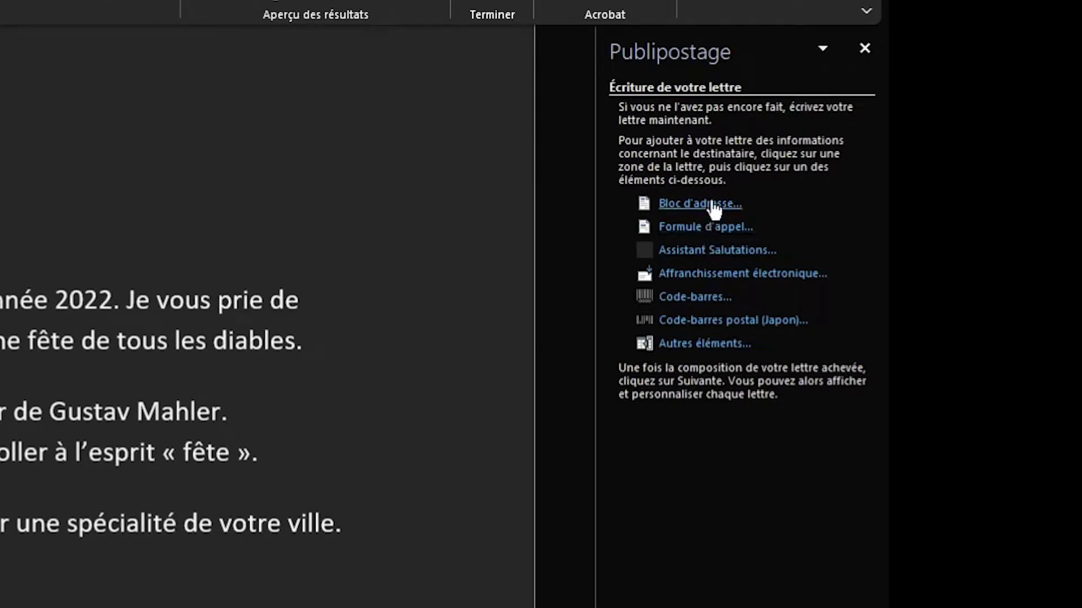
pyautogui.click(711, 204)
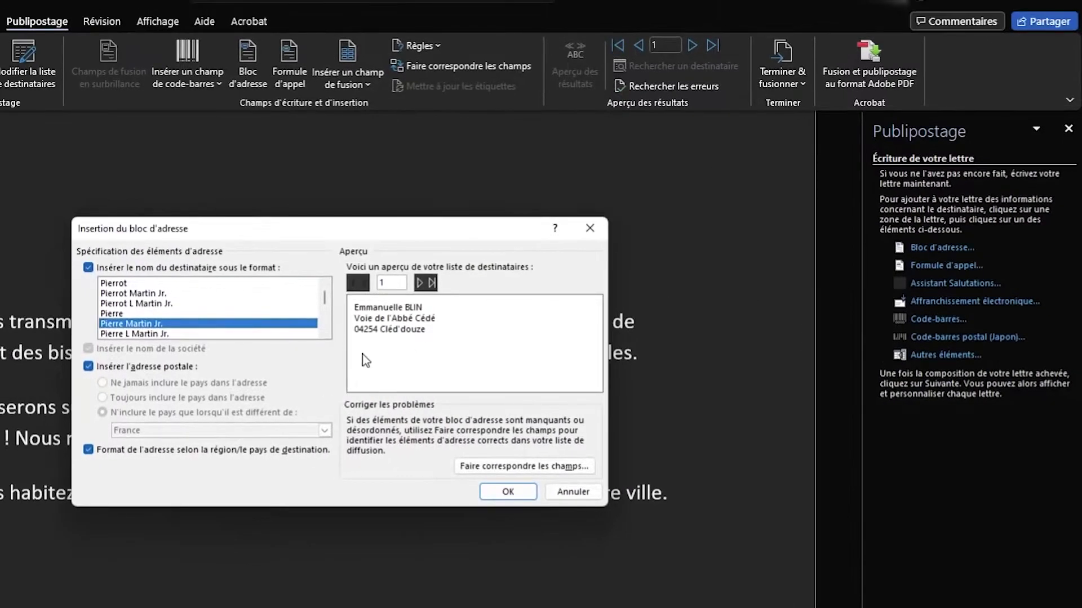
pyautogui.click(136, 314)
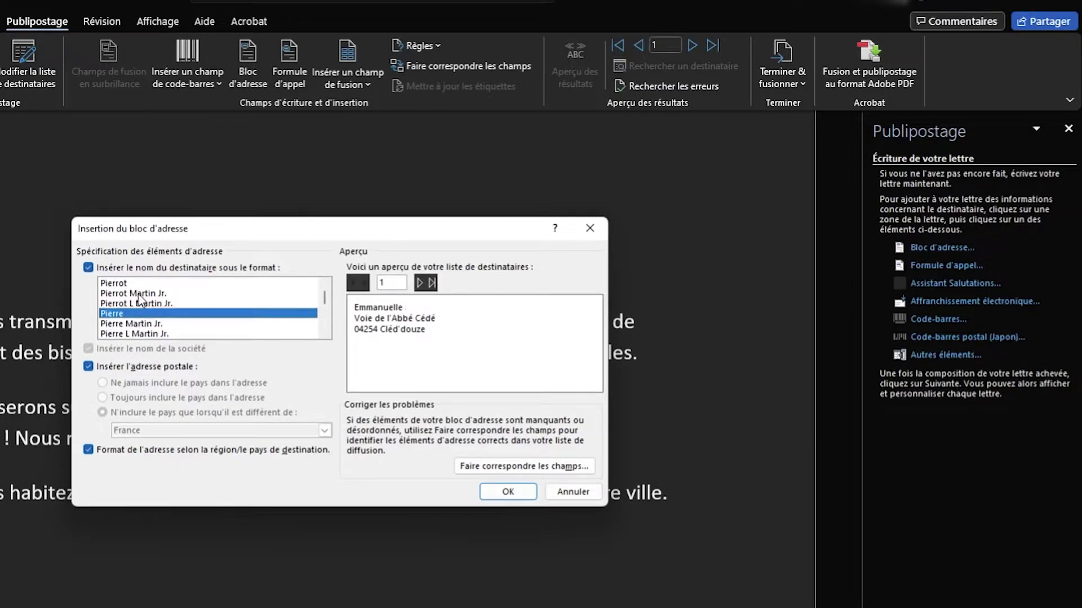
pyautogui.click(139, 299)
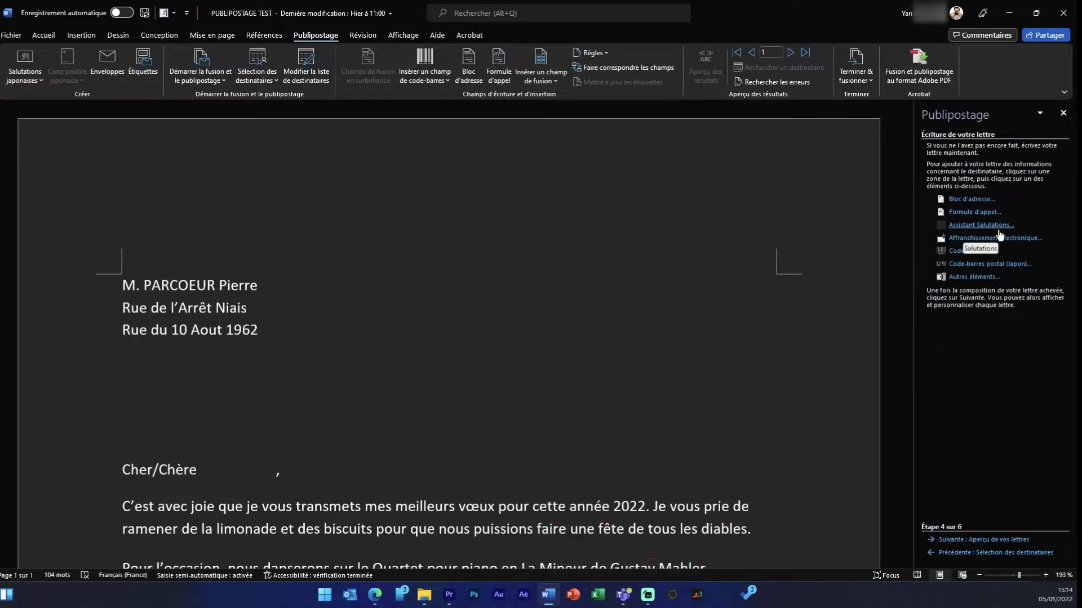
pyautogui.click(994, 214)
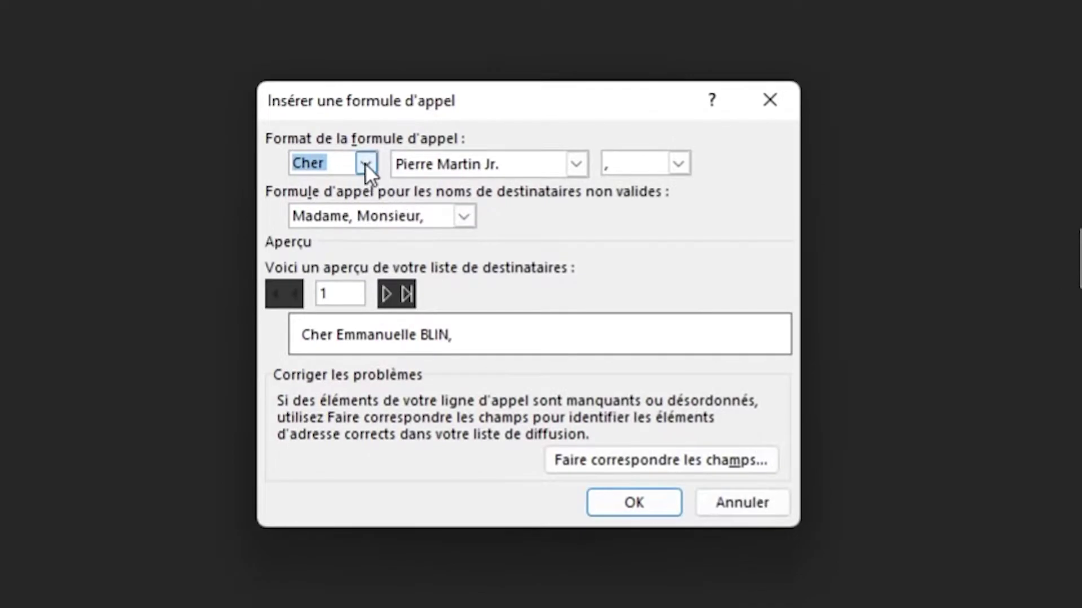
pyautogui.click(367, 163)
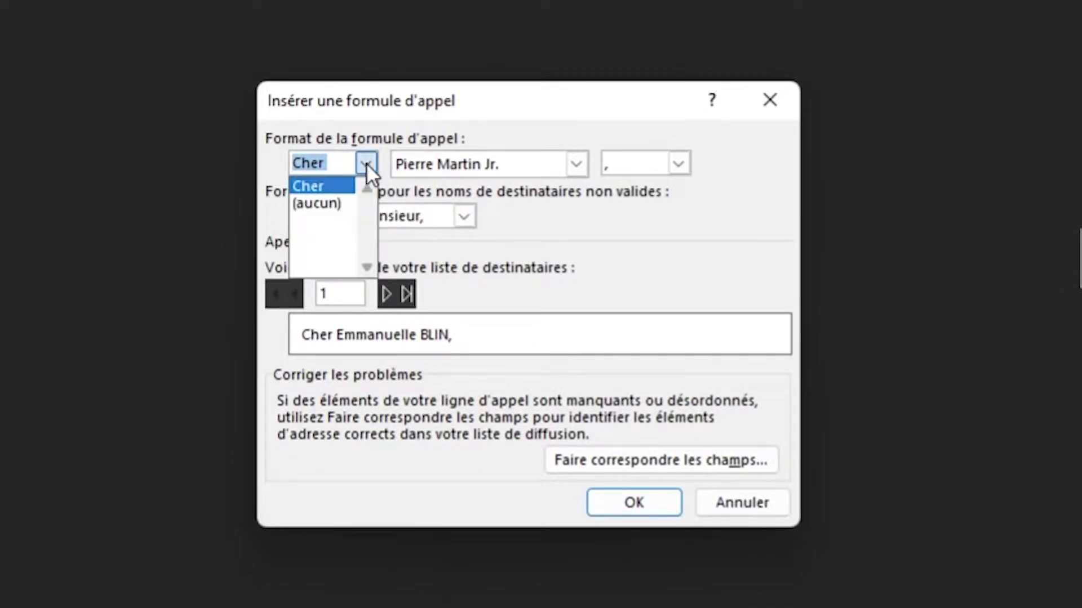
pyautogui.click(366, 163)
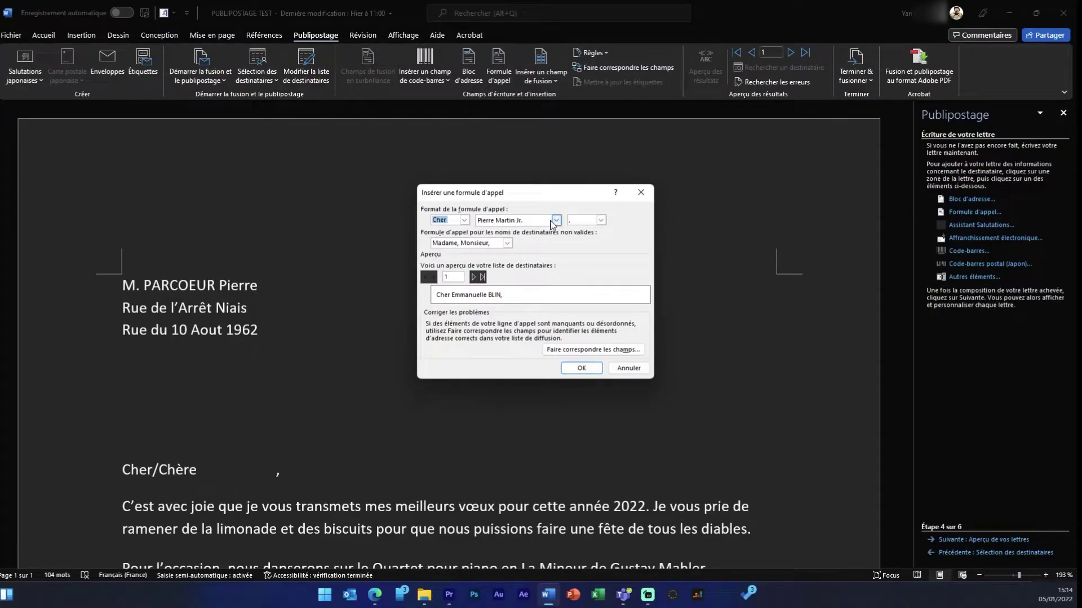
pyautogui.click(557, 221)
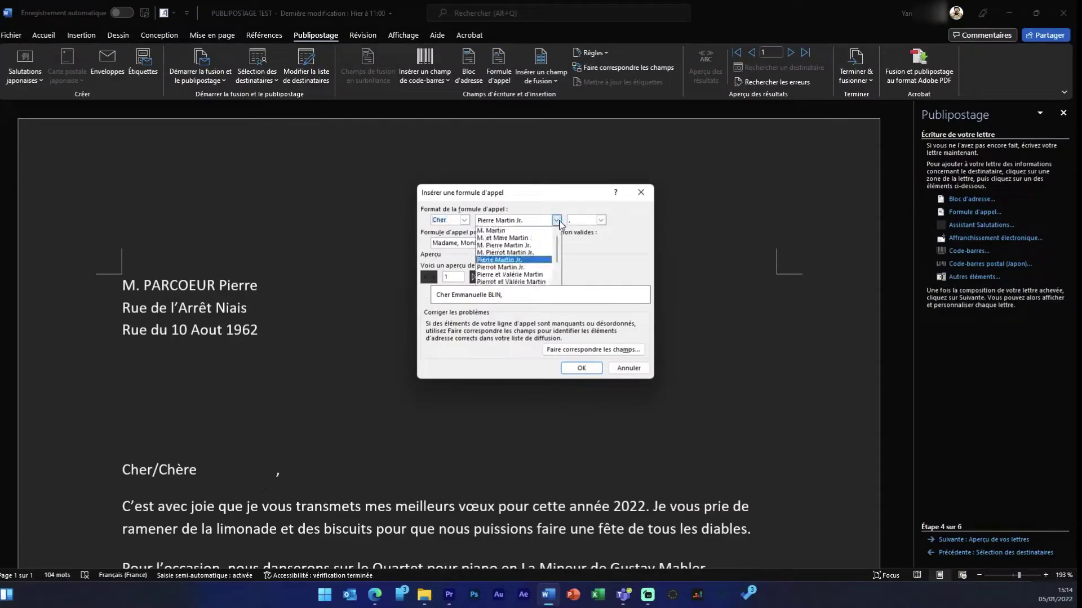
pyautogui.click(557, 220)
pyautogui.click(629, 368)
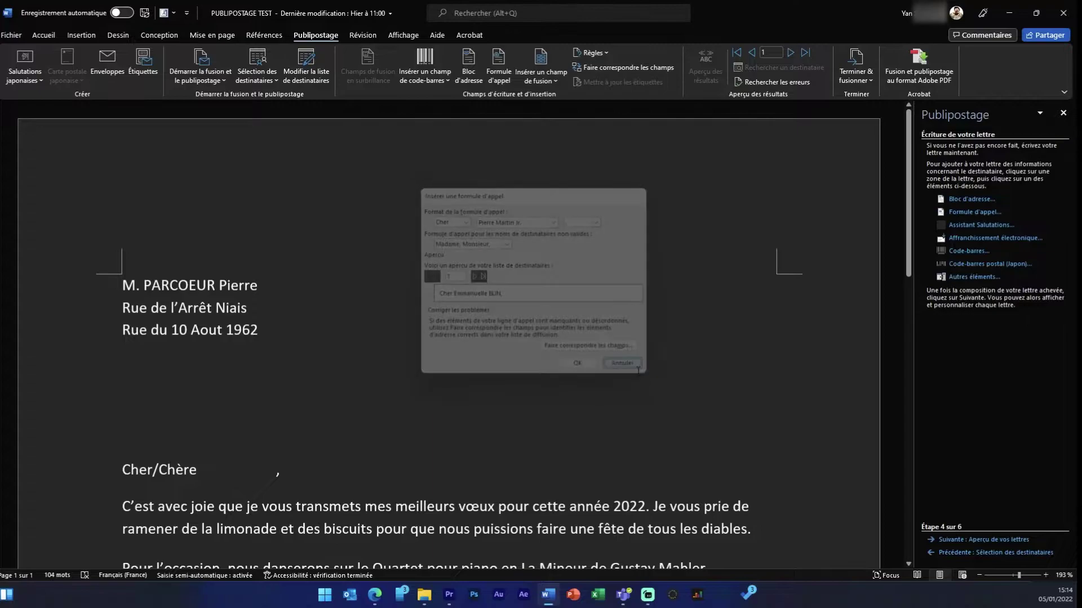
pyautogui.click(983, 225)
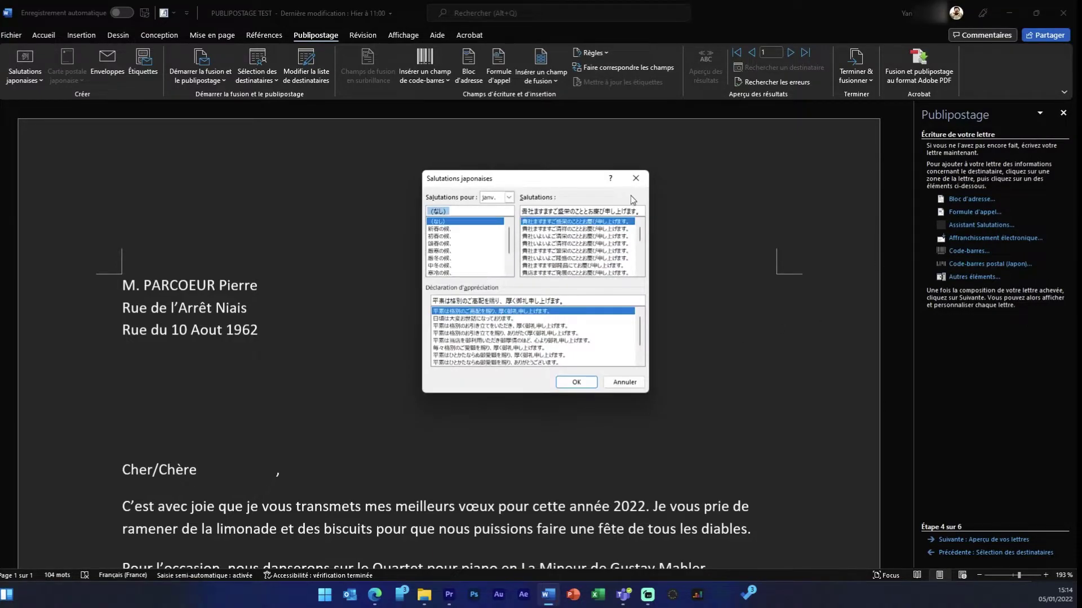
pyautogui.click(635, 180)
pyautogui.click(994, 238)
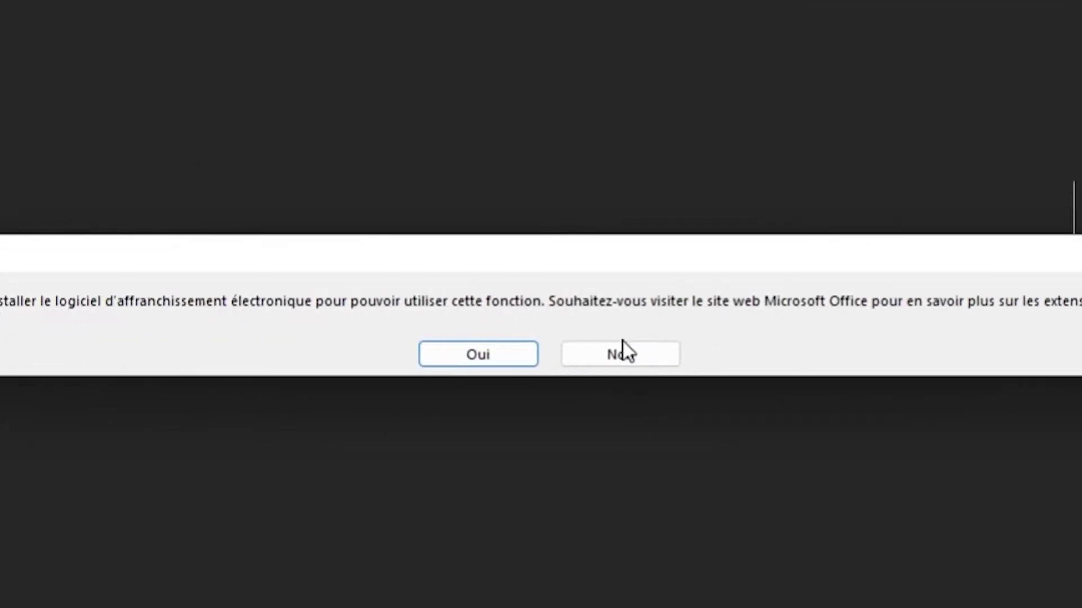
pyautogui.click(668, 299)
pyautogui.click(364, 203)
pyautogui.click(361, 211)
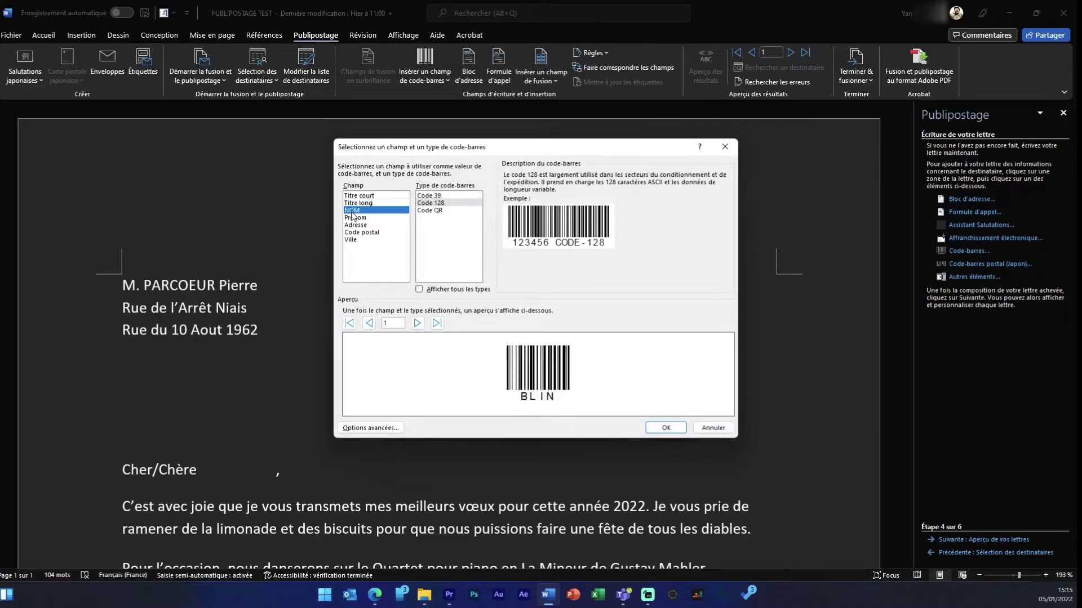
pyautogui.click(365, 218)
pyautogui.click(365, 224)
pyautogui.click(361, 232)
pyautogui.click(355, 240)
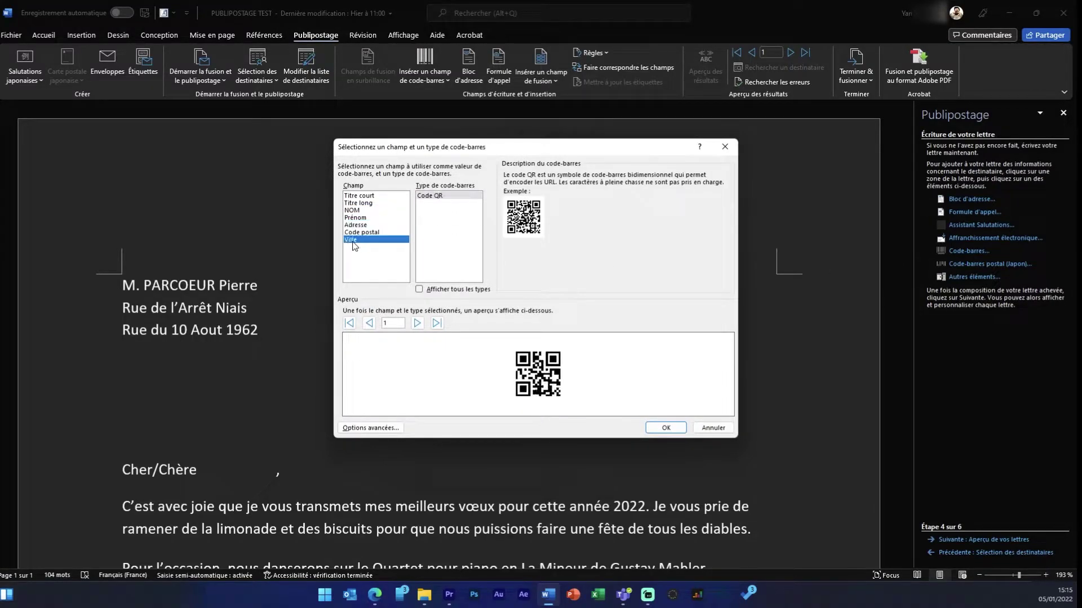
pyautogui.click(711, 430)
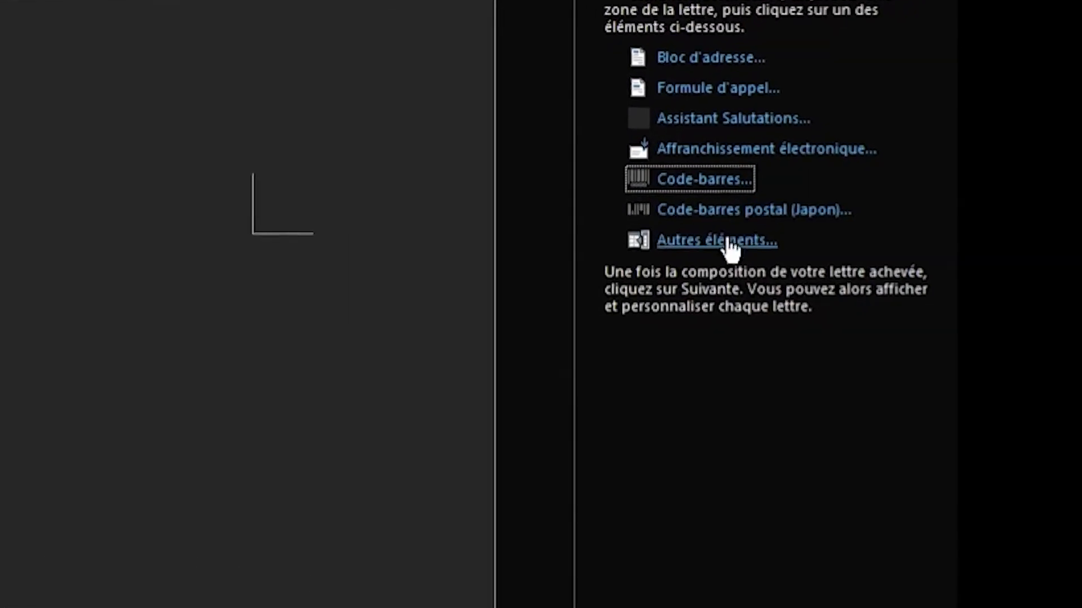
pyautogui.click(688, 237)
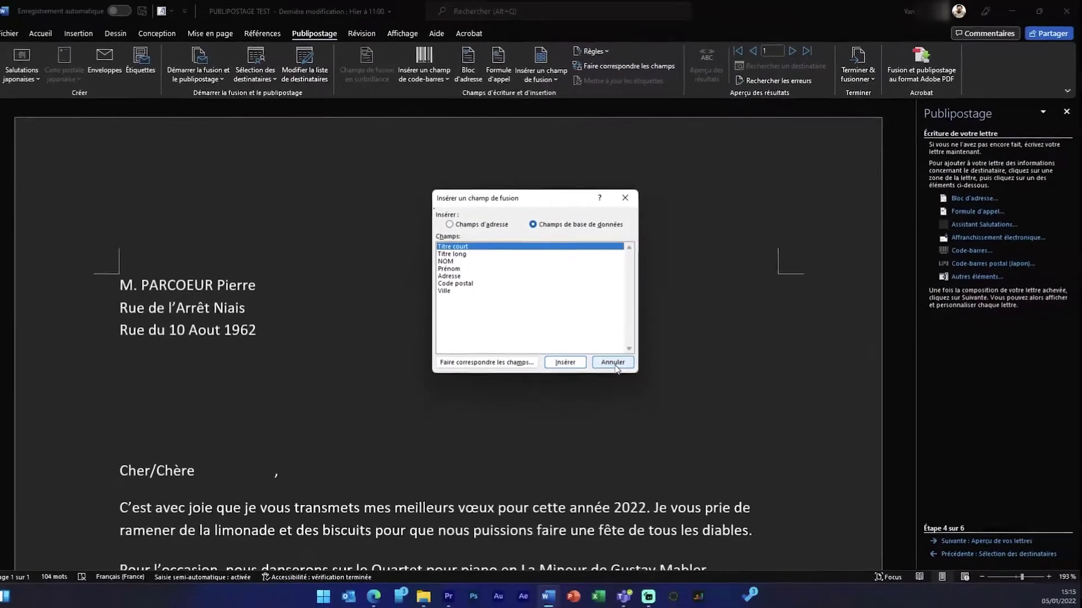
pyautogui.click(612, 362)
pyautogui.scroll(-3, 566, 369)
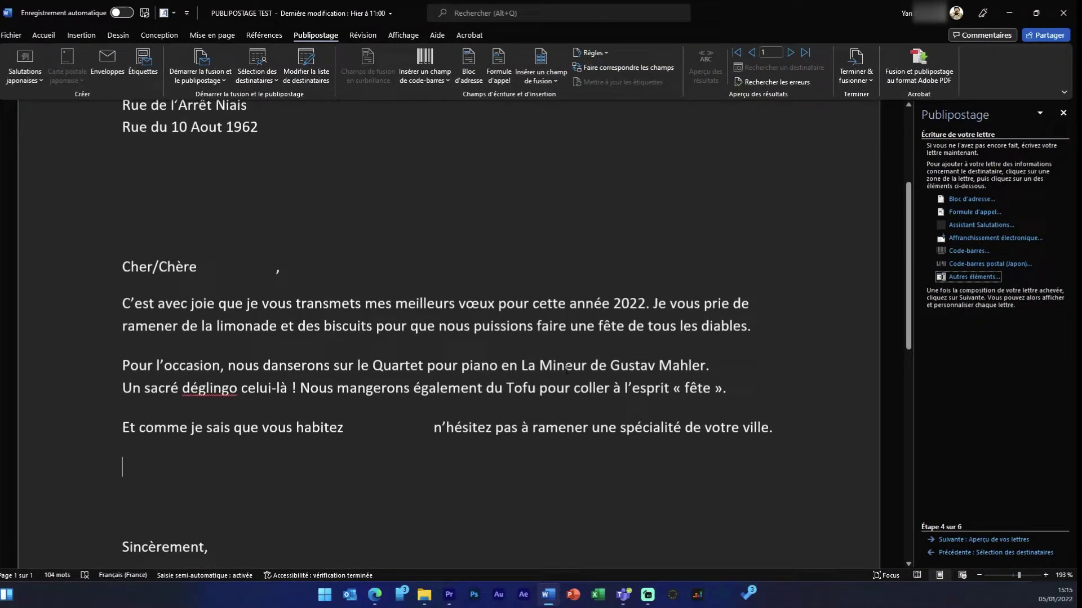
# Enter headers Téléphone, Adresse Mail and Site Web in H1:J1 and autofit column I.
pyautogui.write('Télé')
pyautogui.write('pho')
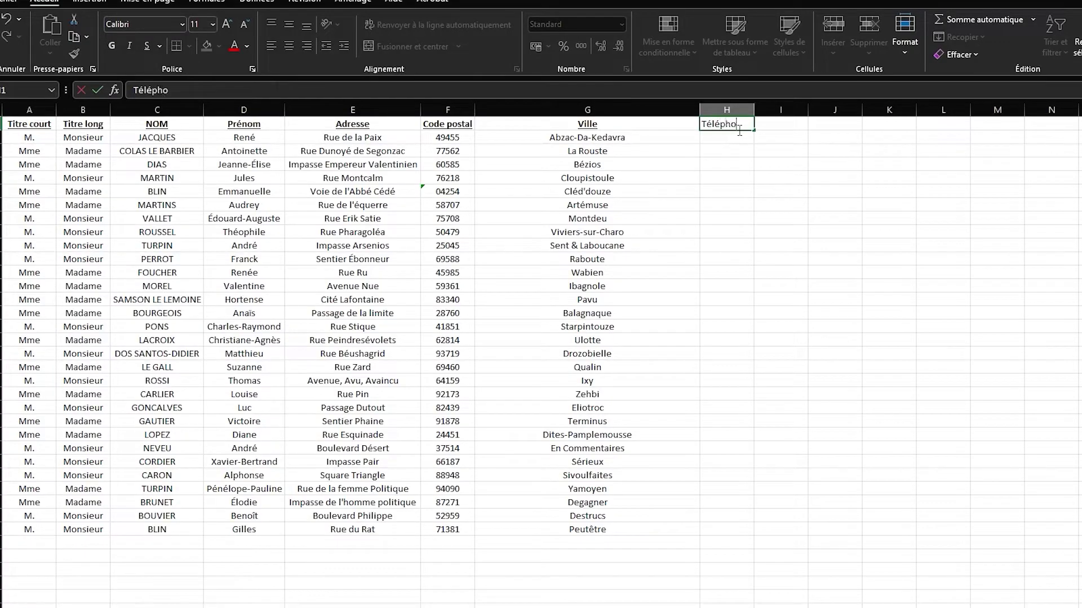
pyautogui.write('ne')
pyautogui.press('Tab')
pyautogui.write('Adresse')
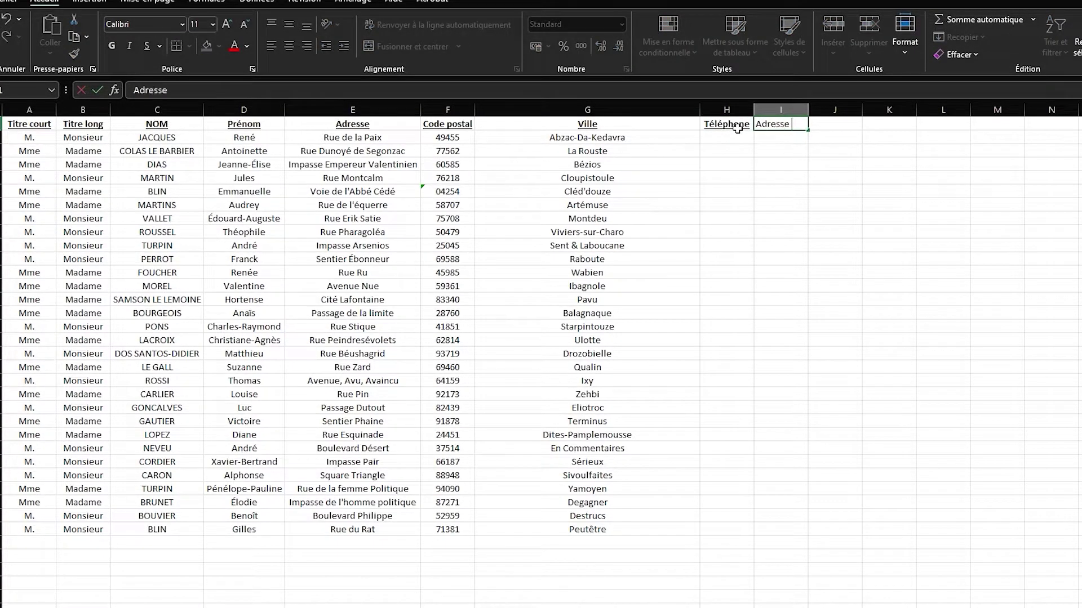
pyautogui.write(' Mail')
pyautogui.press('Tab')
pyautogui.write('Site Web')
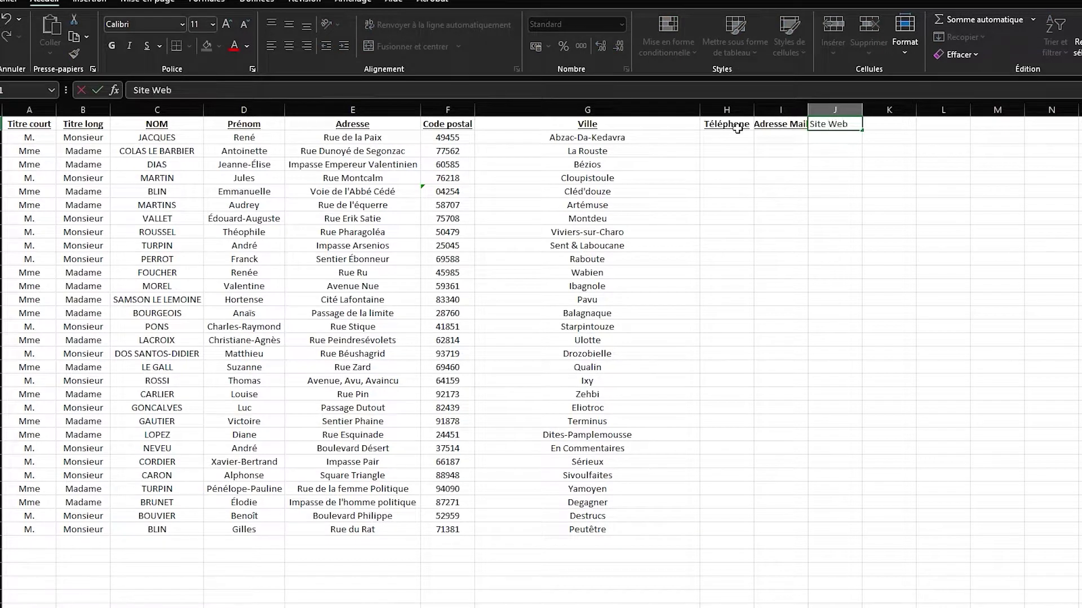
pyautogui.press('Tab')
pyautogui.doubleClick(808, 110)
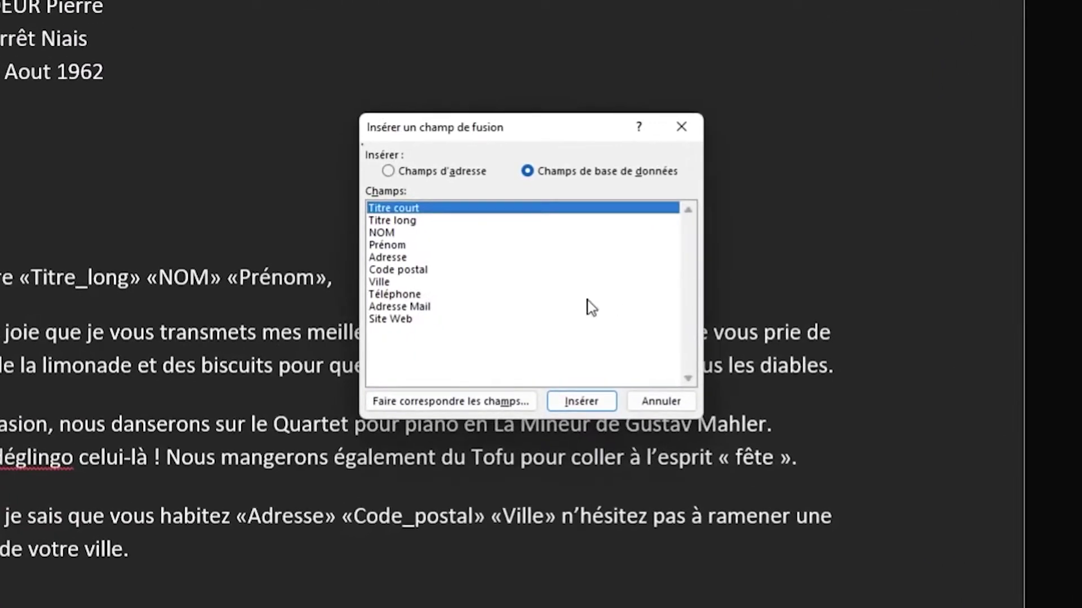
# Confirm Téléphone, Adresse Mail and Site Web now appear among the merge fields.
pyautogui.click(403, 295)
pyautogui.click(403, 307)
pyautogui.click(406, 319)
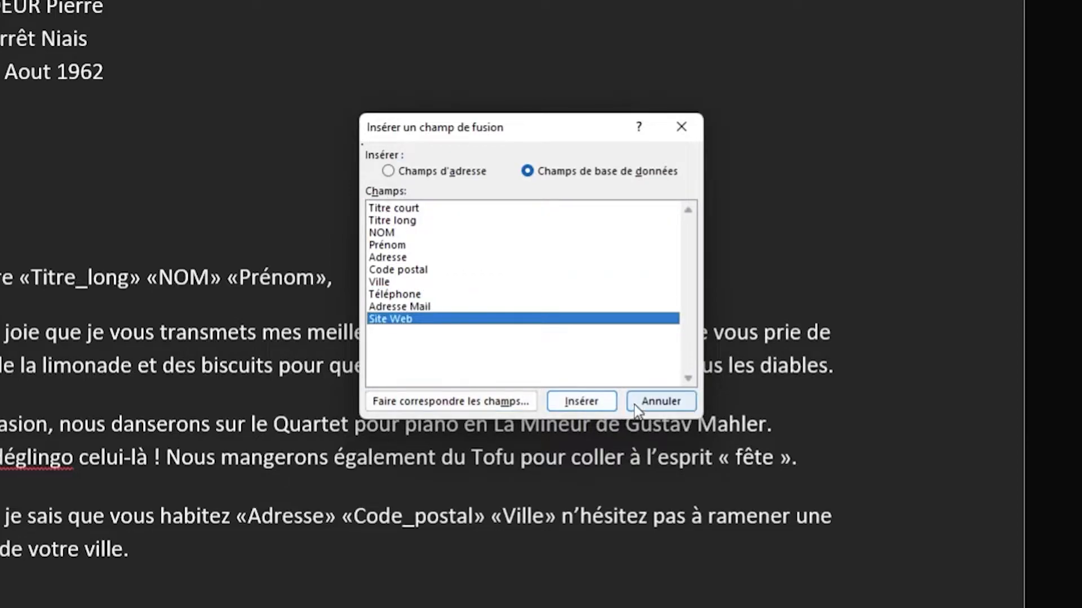
pyautogui.click(661, 401)
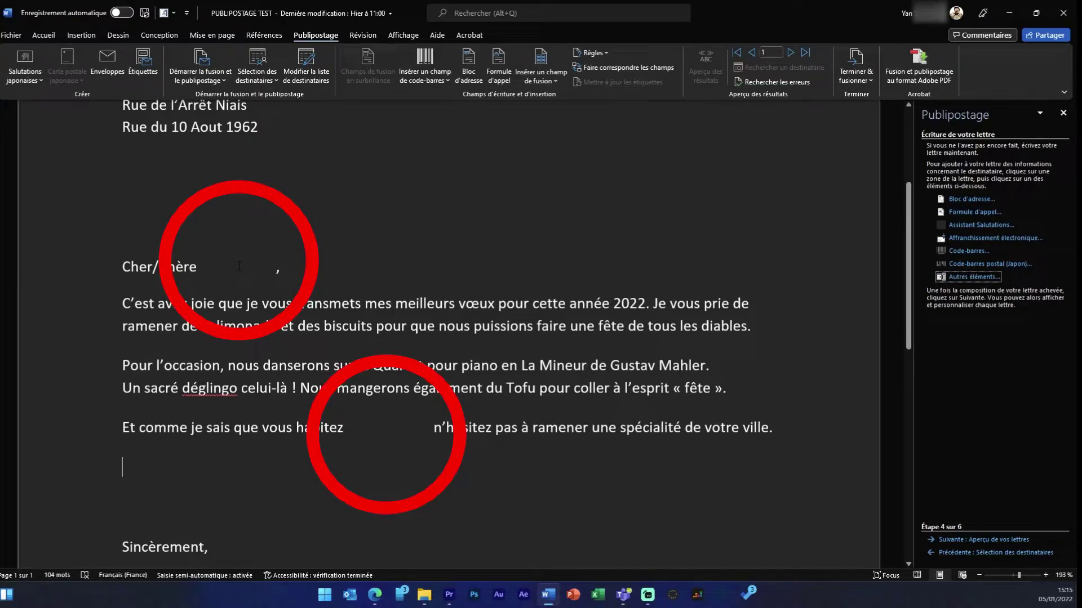
# Delete the blank space between Cher/Chère and the comma.
pyautogui.click(238, 253)
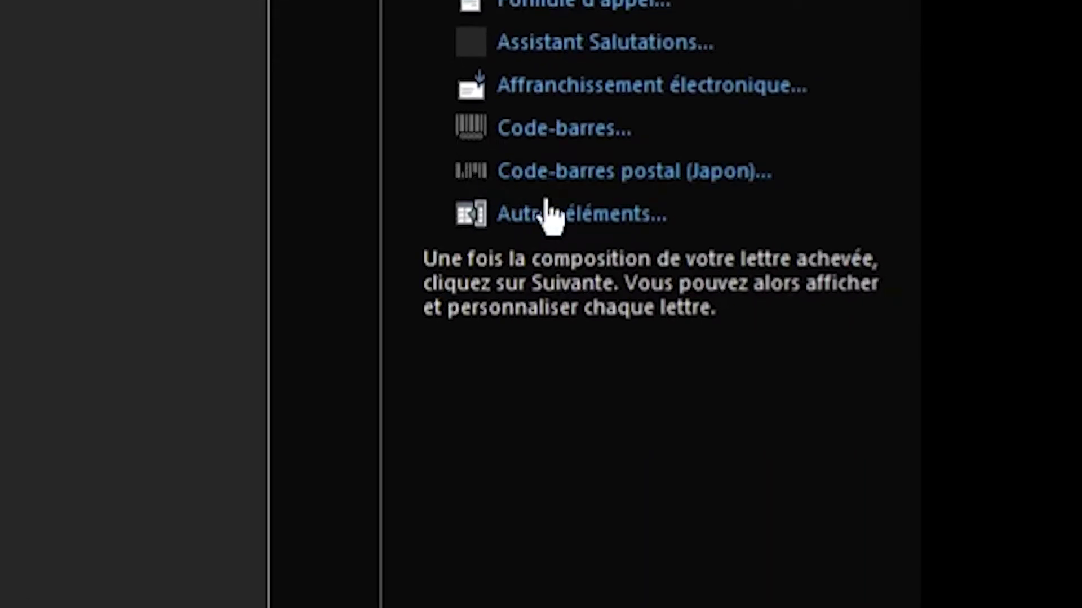
pyautogui.click(966, 278)
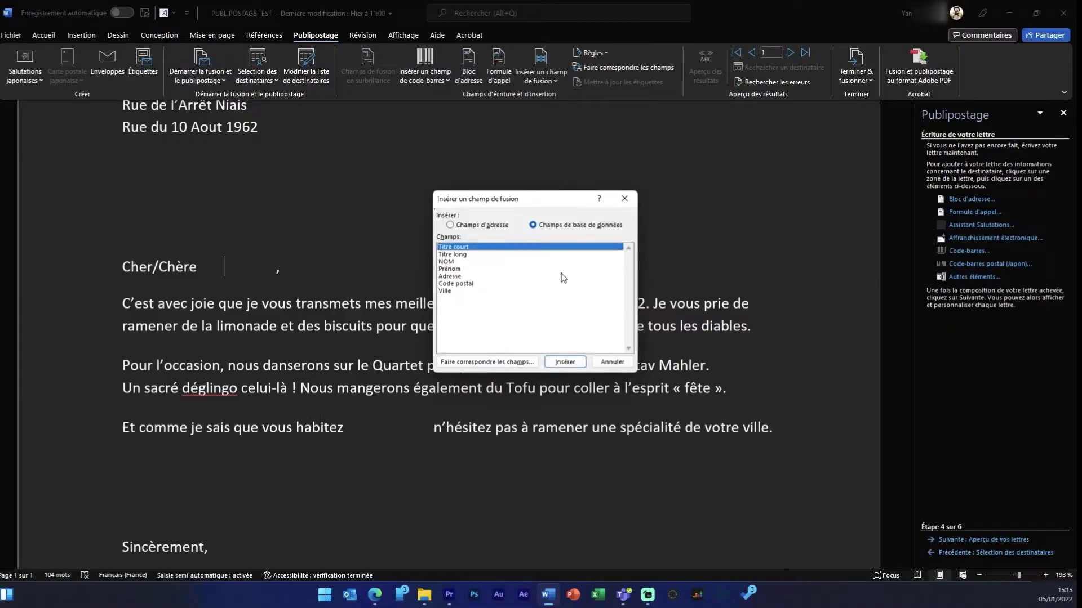
pyautogui.click(603, 364)
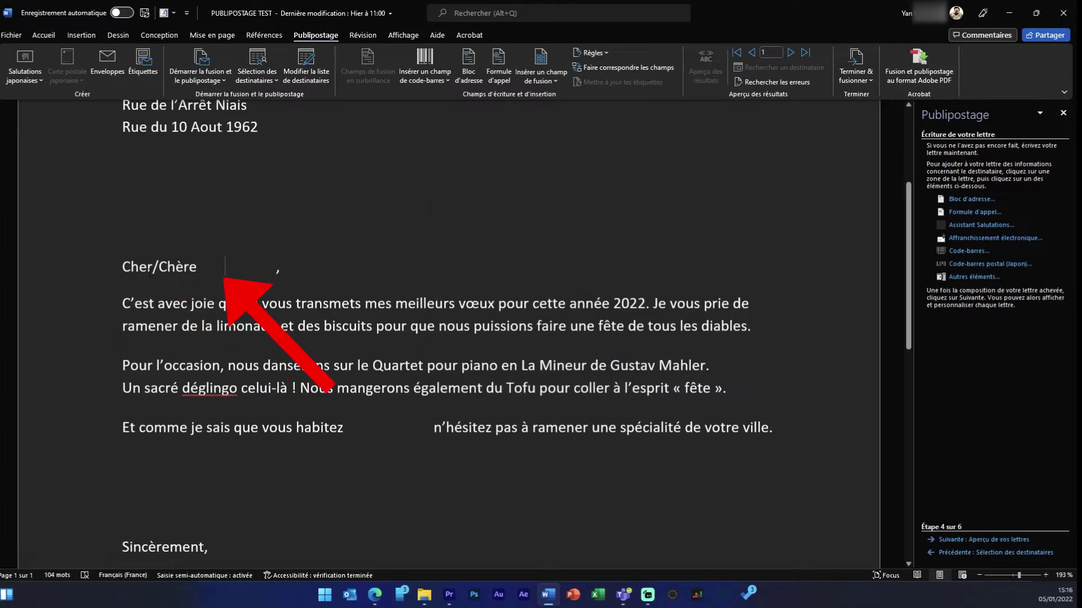
pyautogui.click(215, 265)
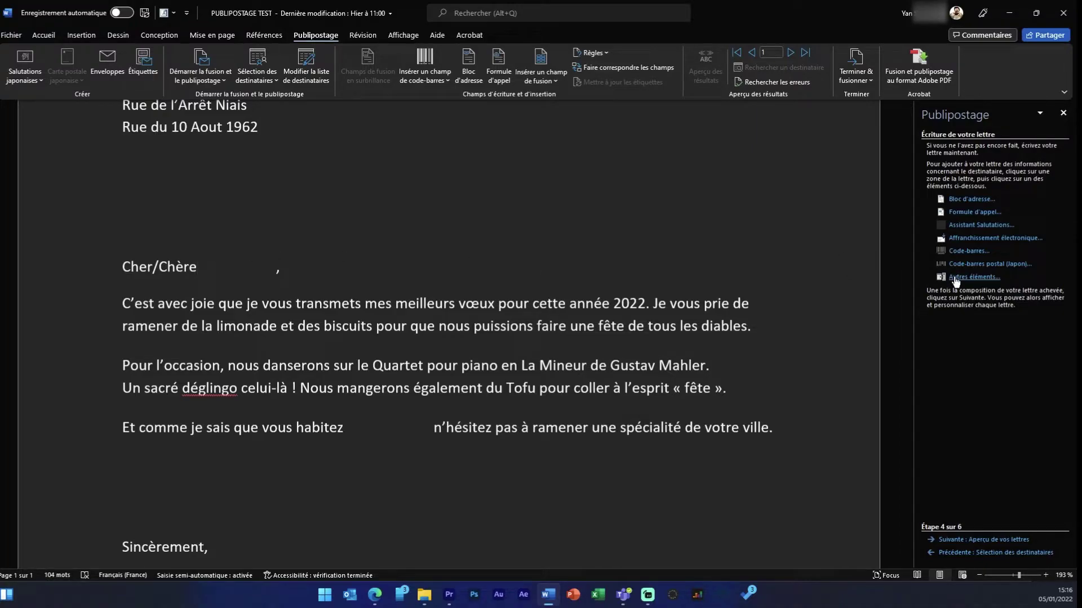
pyautogui.press('BackSpace')
pyautogui.press('BackSpace')
pyautogui.press('BackSpace')
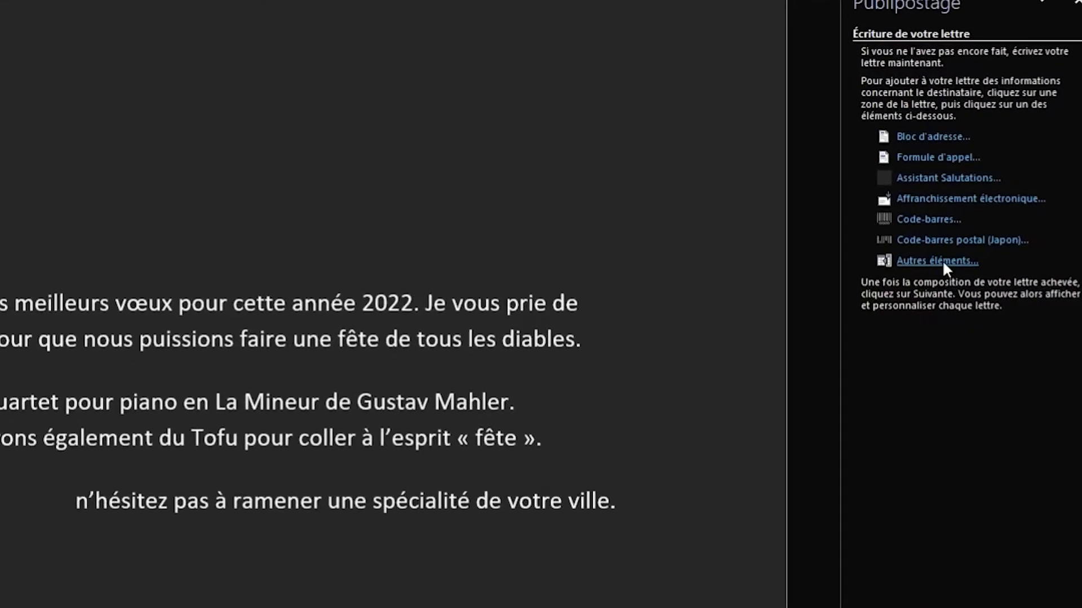
pyautogui.click(940, 261)
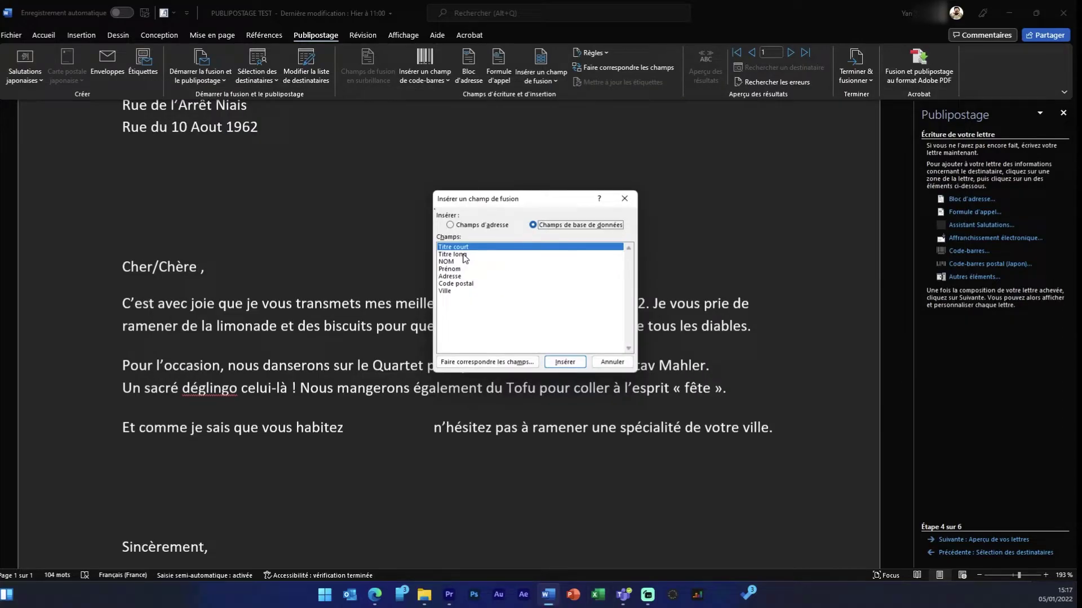
# Insert the Titre_long, NOM and Prénom merge fields after Cher/Chère.
pyautogui.click(464, 255)
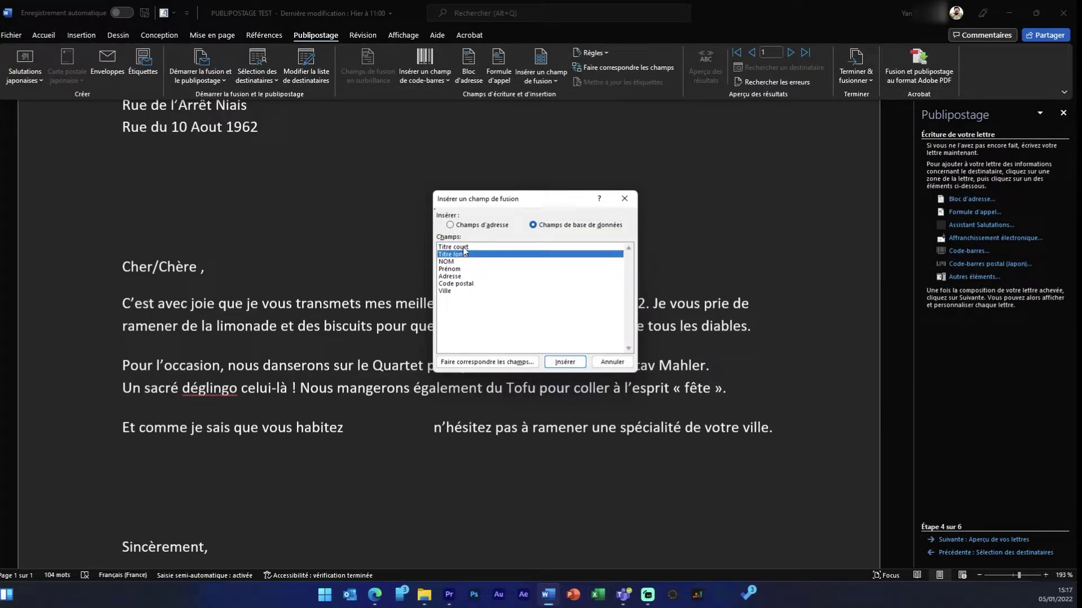
pyautogui.click(572, 366)
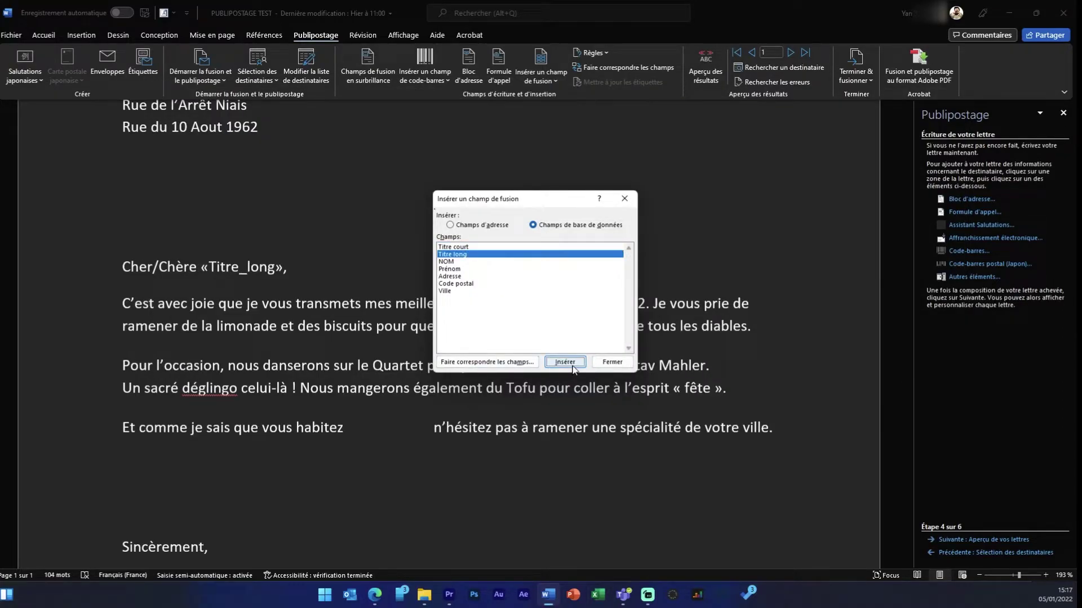
pyautogui.click(612, 361)
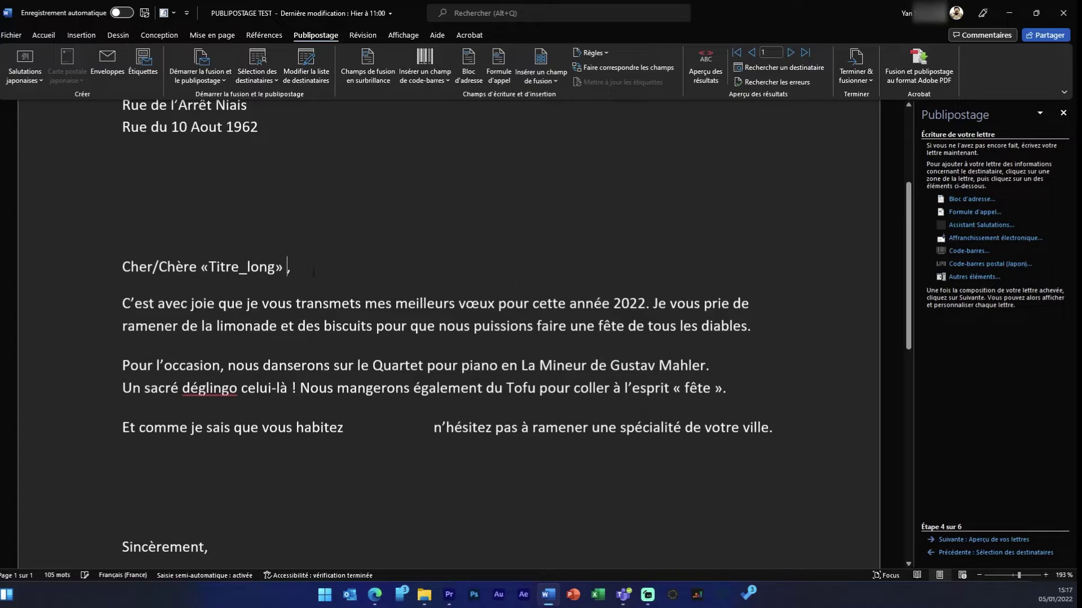
pyautogui.click(972, 277)
pyautogui.doubleClick(457, 262)
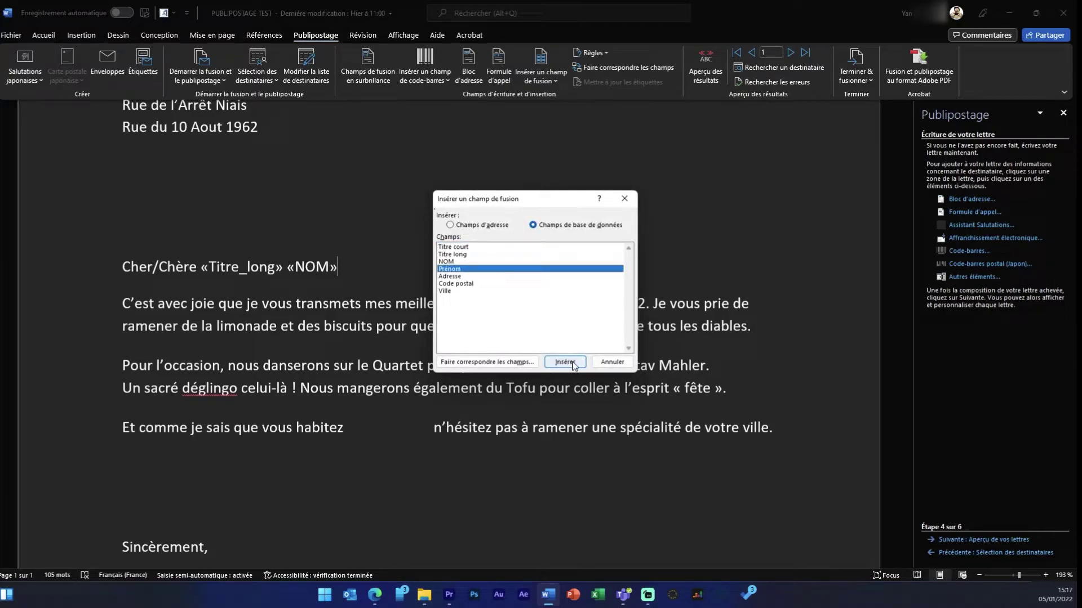
pyautogui.click(573, 363)
pyautogui.click(613, 361)
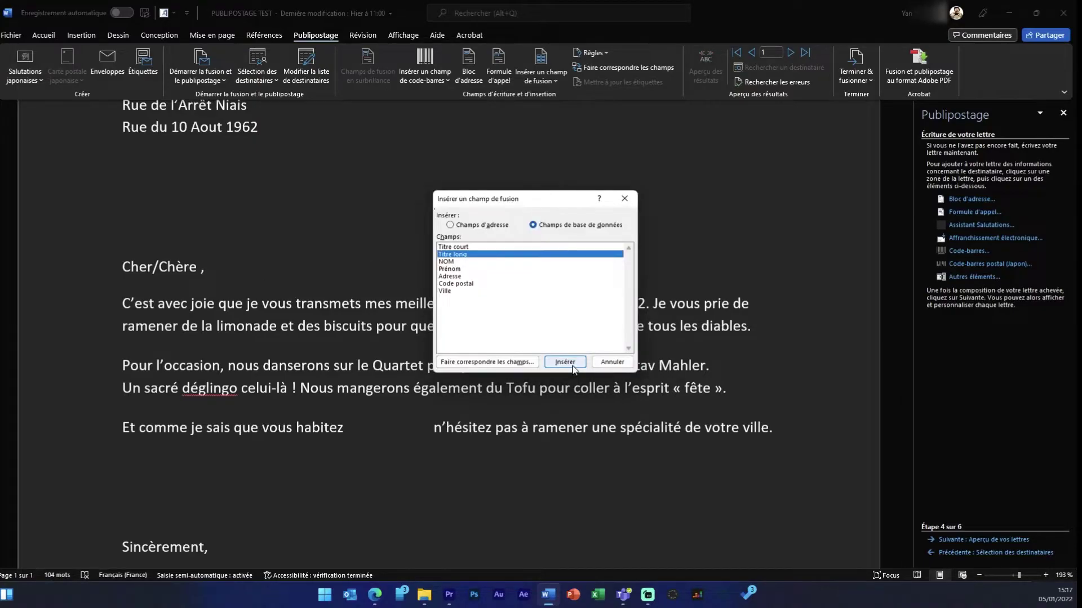
pyautogui.click(573, 366)
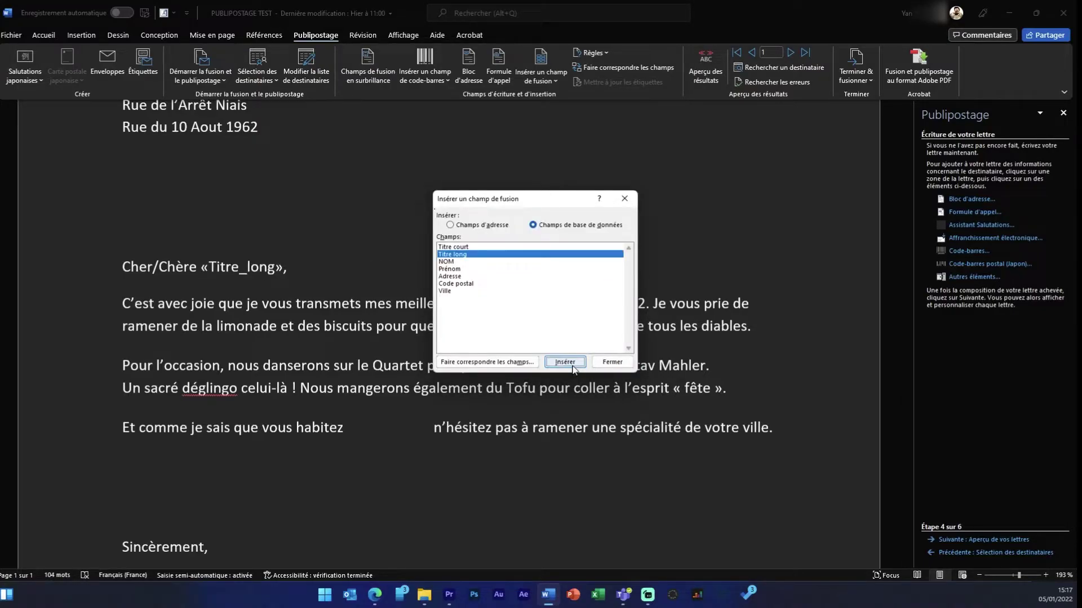
pyautogui.click(618, 367)
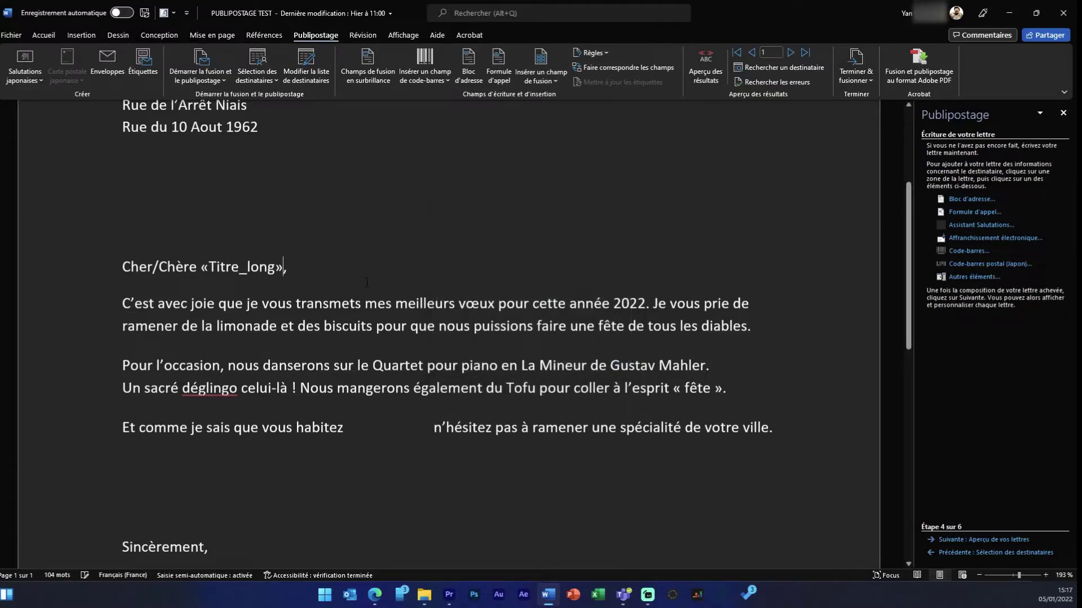
# Add the Adresse, Code_postal and Ville fields, in that order, following "habitez".
pyautogui.click(972, 277)
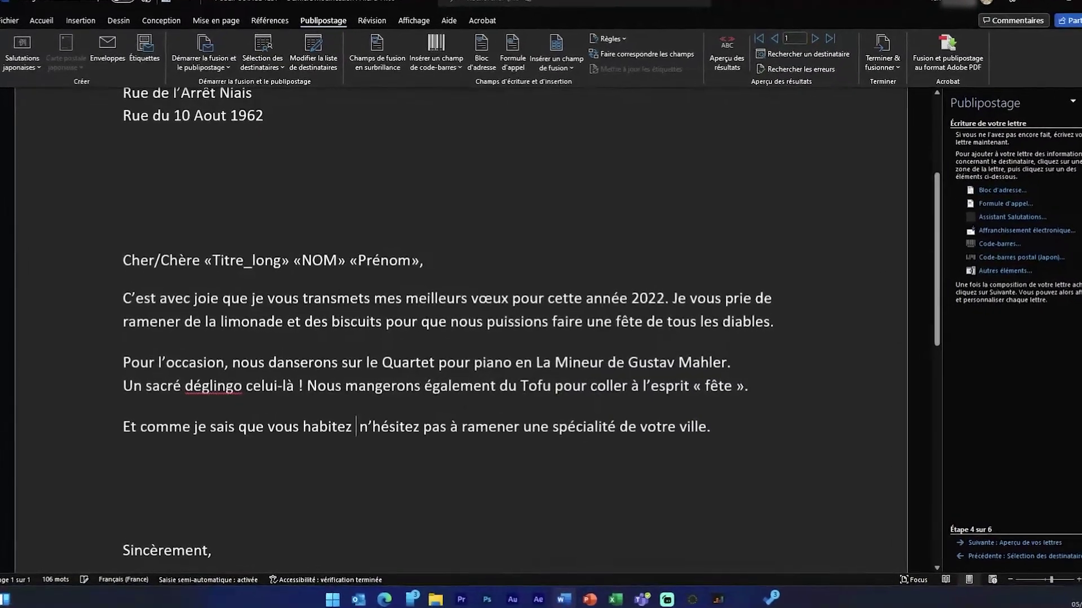
pyautogui.click(486, 258)
pyautogui.click(614, 354)
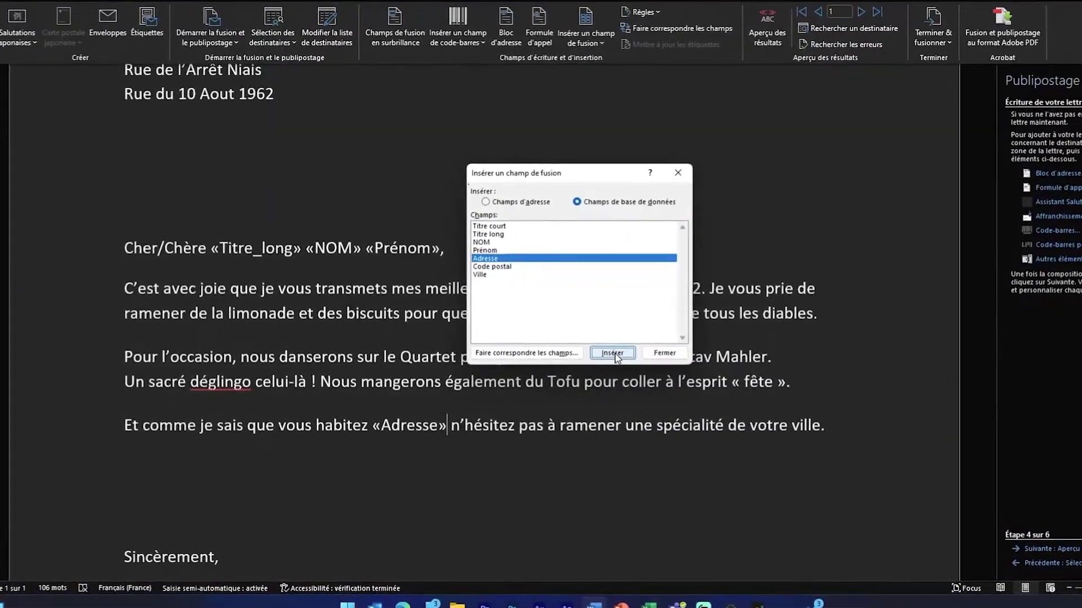
pyautogui.click(491, 267)
pyautogui.click(613, 353)
pyautogui.click(480, 274)
pyautogui.click(613, 353)
pyautogui.click(664, 354)
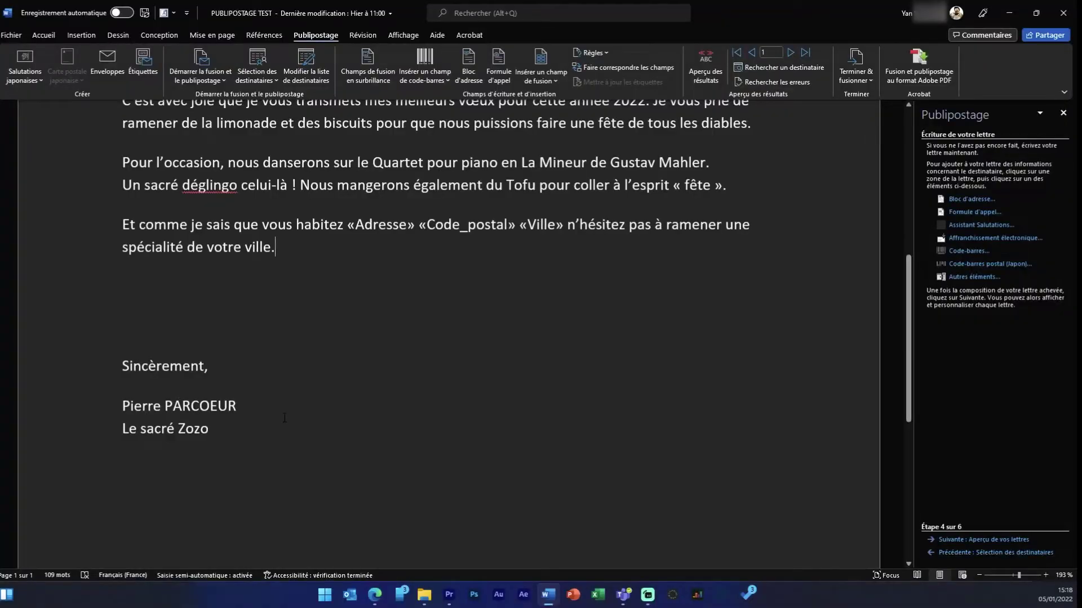
pyautogui.scroll(2, 285, 418)
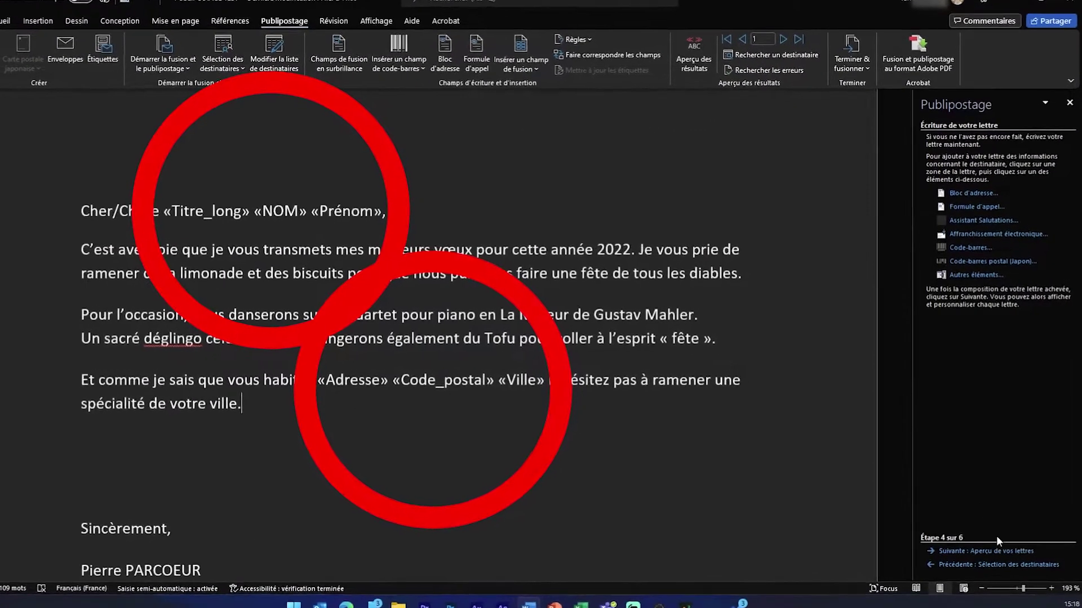
# Preview the merged letter and step through each recipient's filled-in version one by one.
pyautogui.click(989, 551)
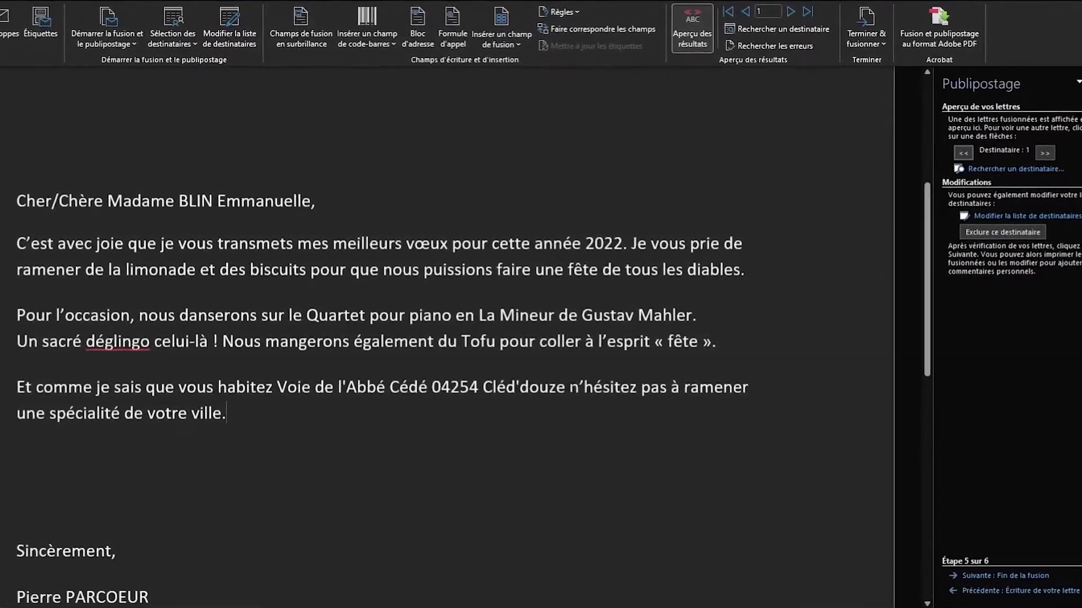
pyautogui.click(924, 259)
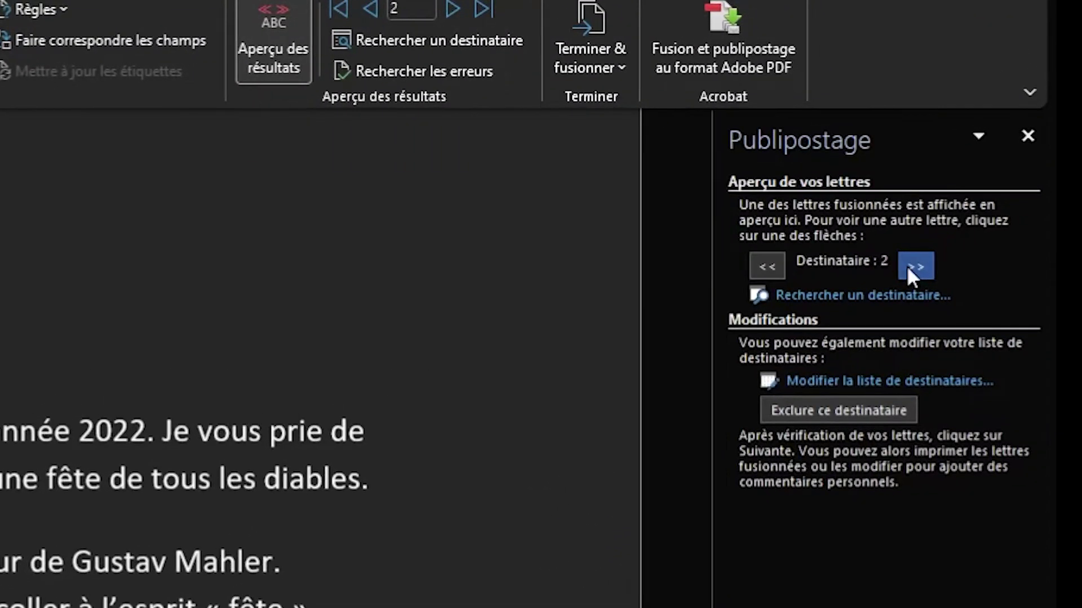
pyautogui.click(908, 268)
pyautogui.click(1011, 175)
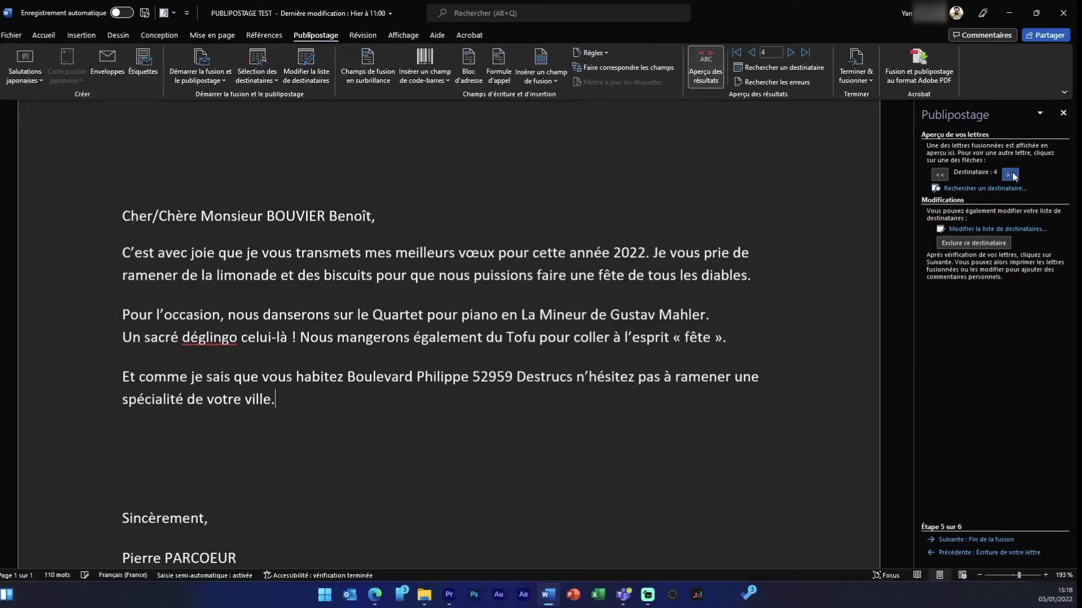
pyautogui.click(1011, 175)
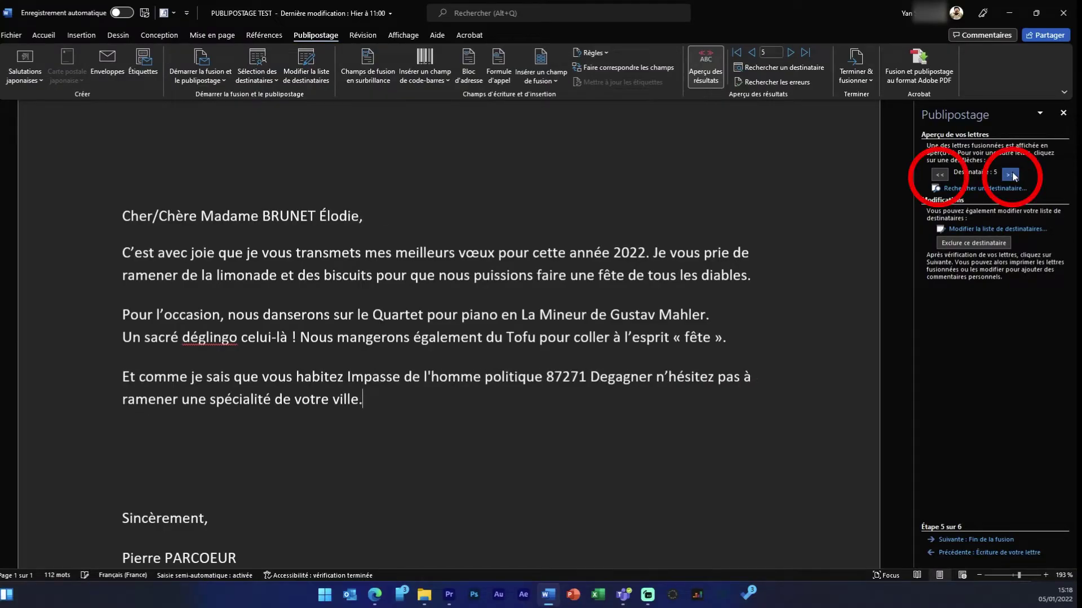
pyautogui.click(1011, 176)
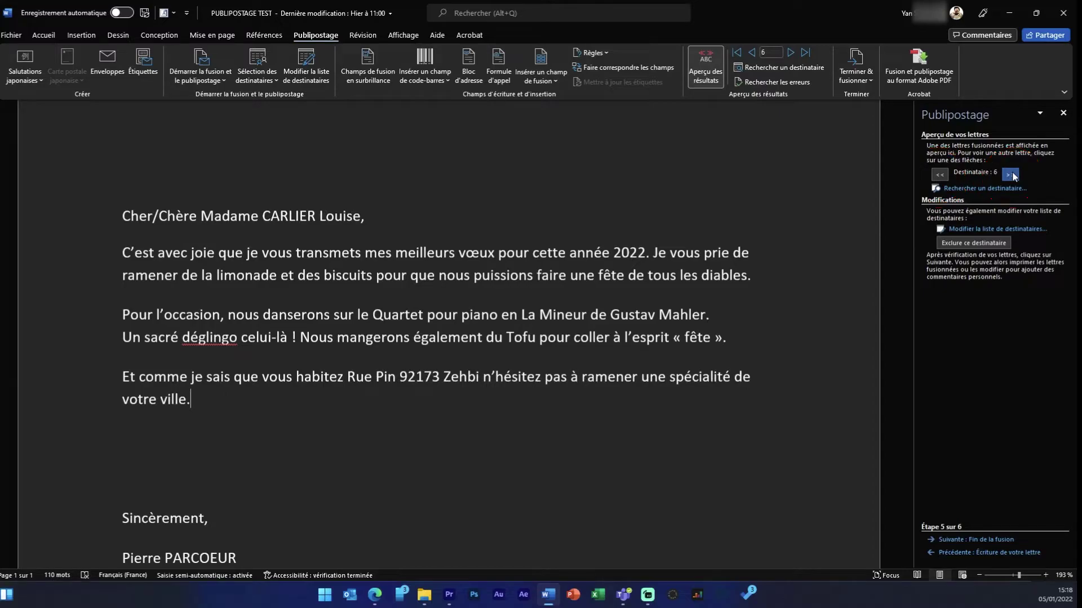
pyautogui.click(1011, 175)
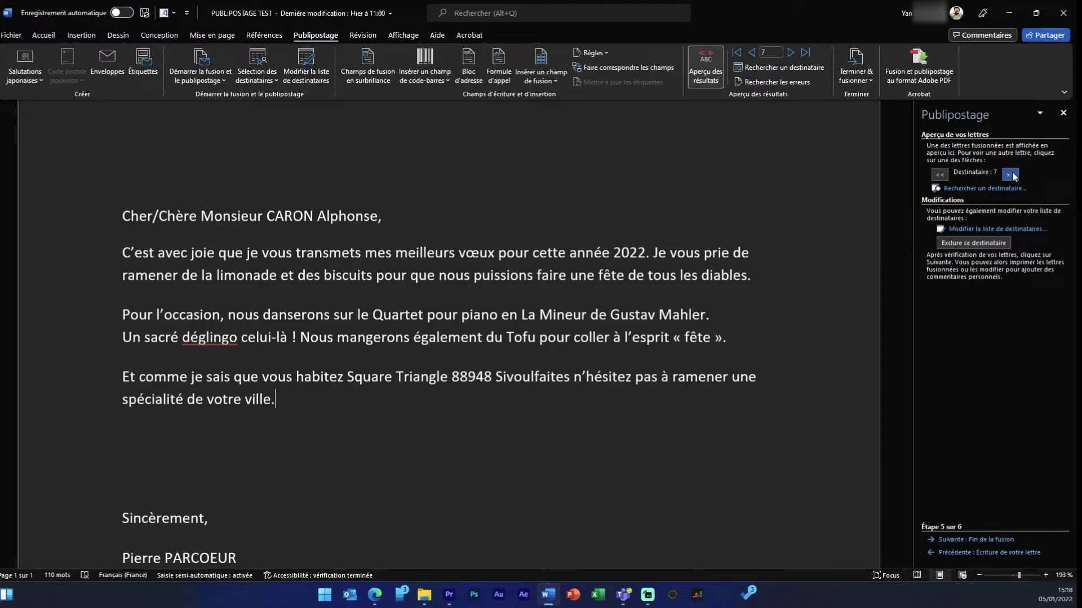
pyautogui.click(1012, 175)
pyautogui.click(1011, 175)
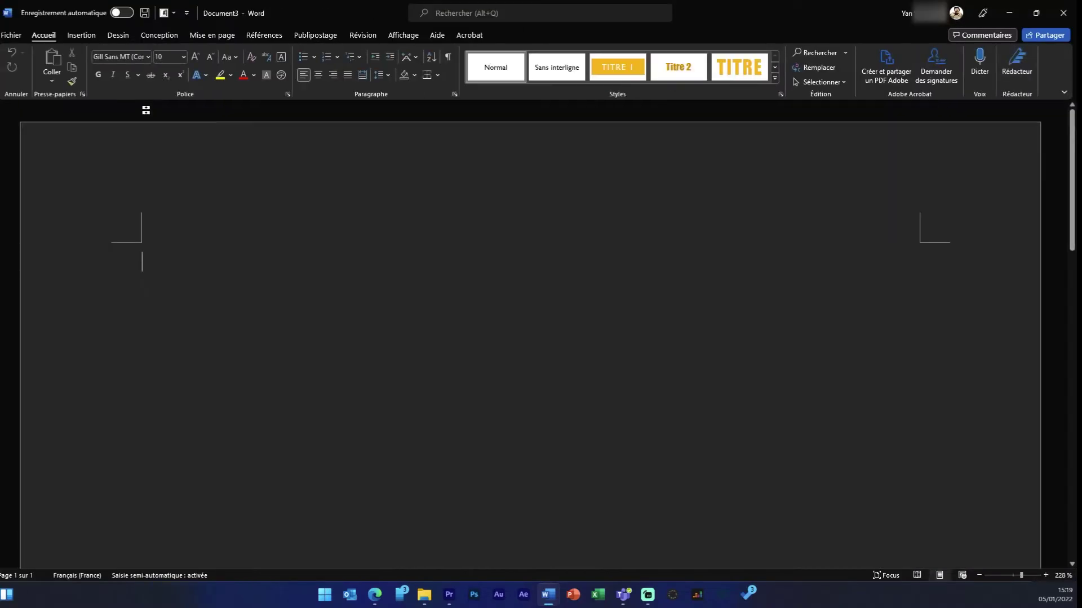
# Start an envelope mail merge, keeping the DL envelope size.
pyautogui.click(317, 37)
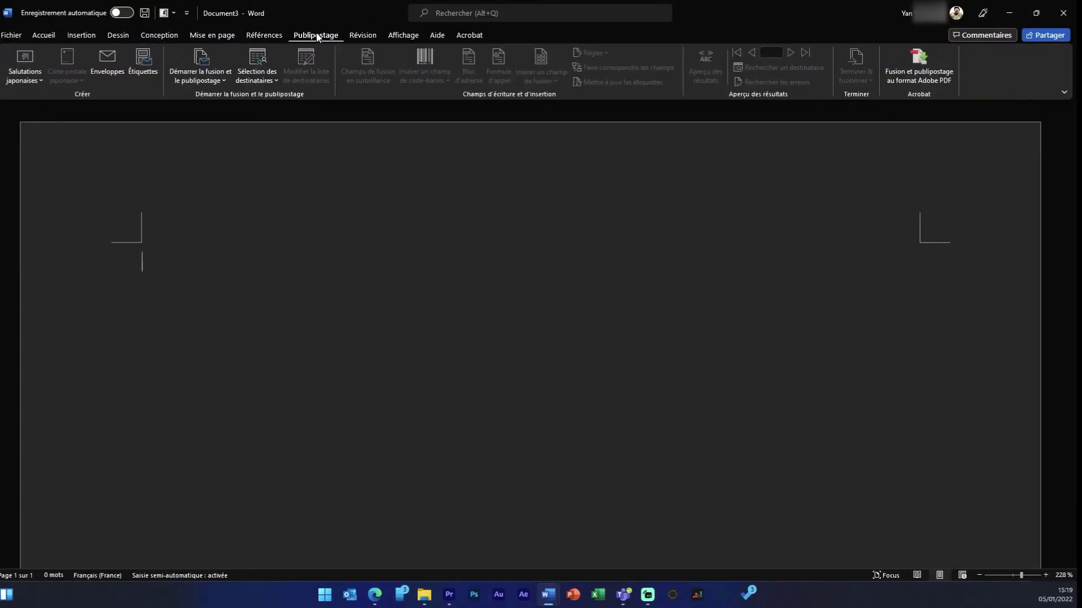
pyautogui.click(213, 59)
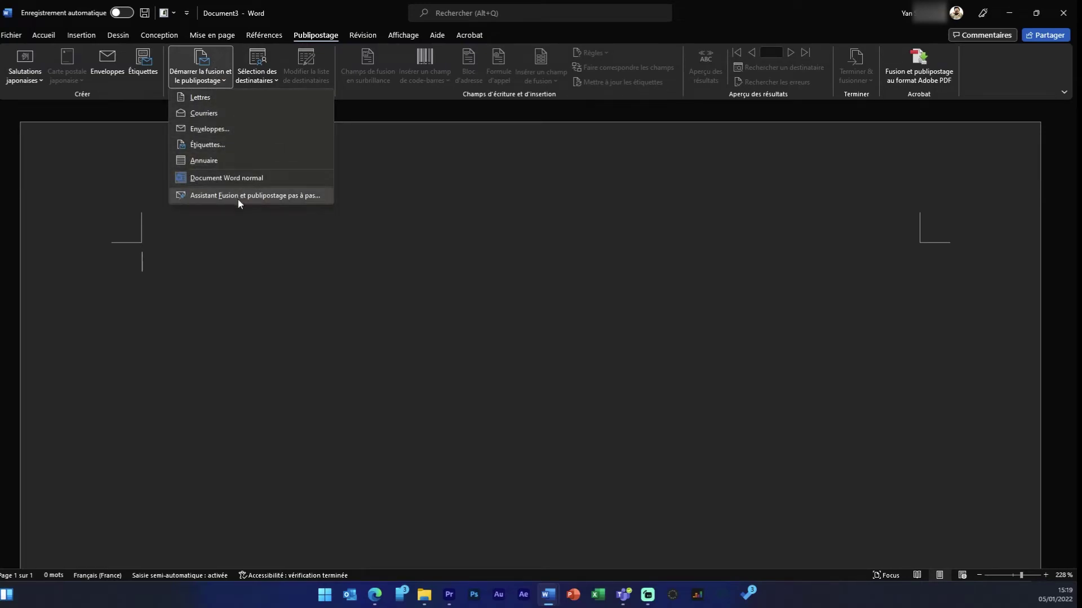
pyautogui.click(222, 131)
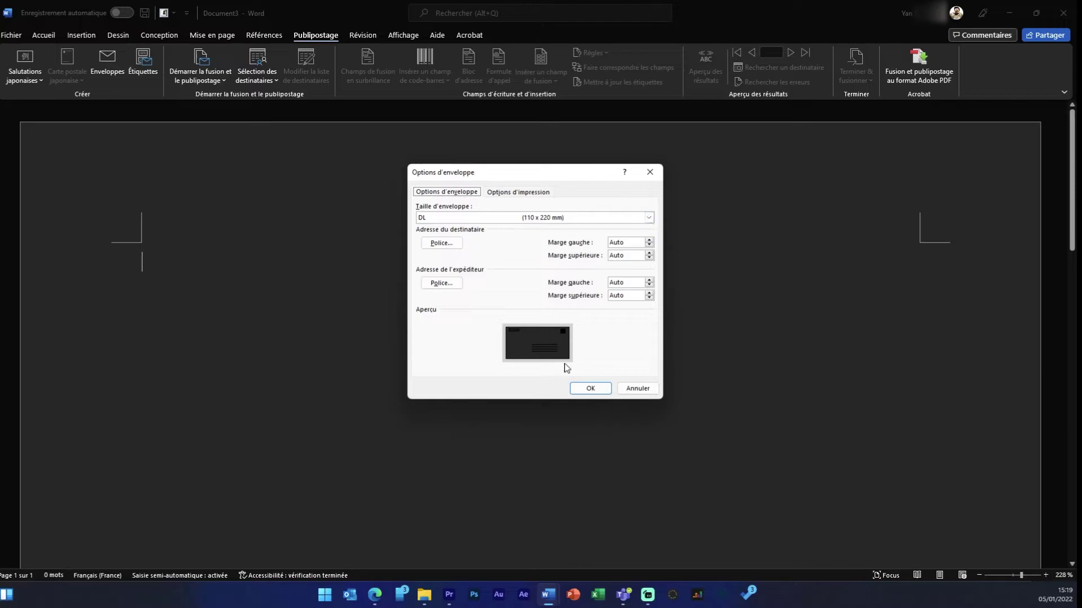
pyautogui.click(590, 388)
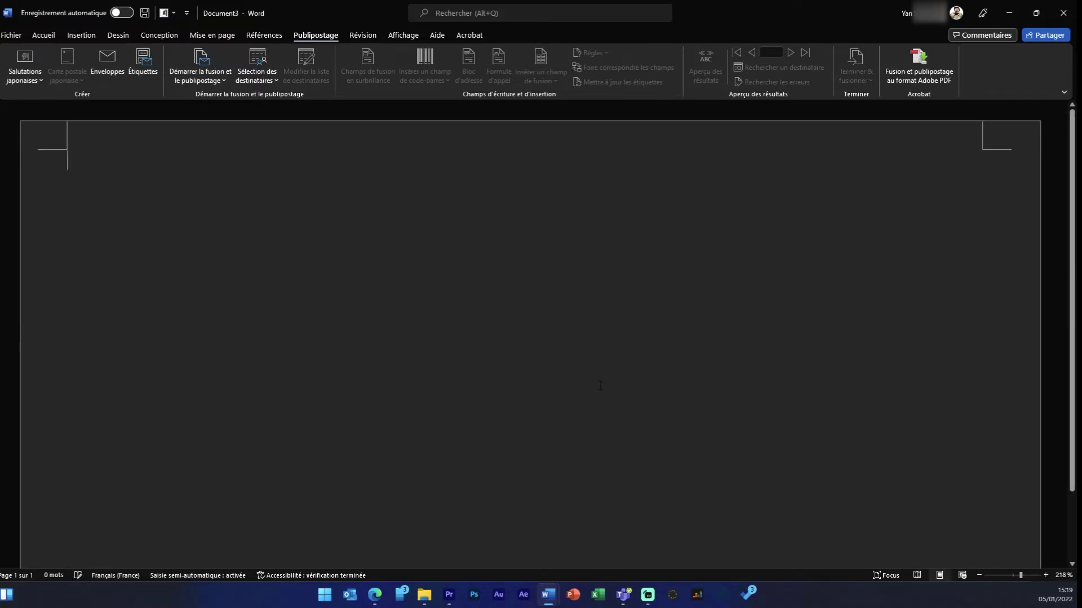
# Launch the Step-by-Step Mail Merge Wizard and browse for an existing recipient list.
pyautogui.click(209, 58)
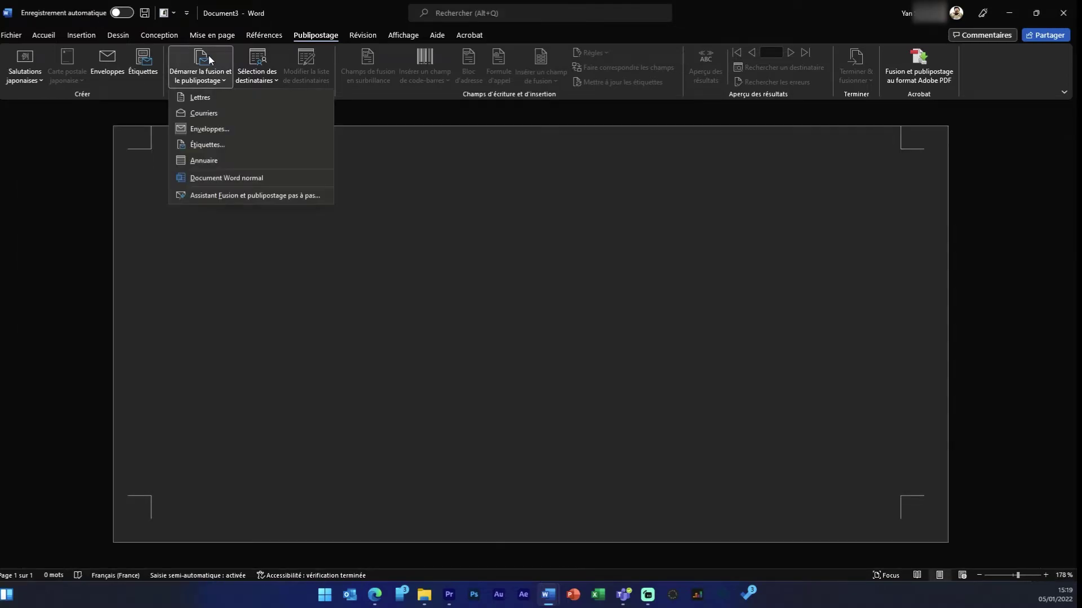
pyautogui.click(224, 195)
pyautogui.click(959, 557)
pyautogui.click(959, 557)
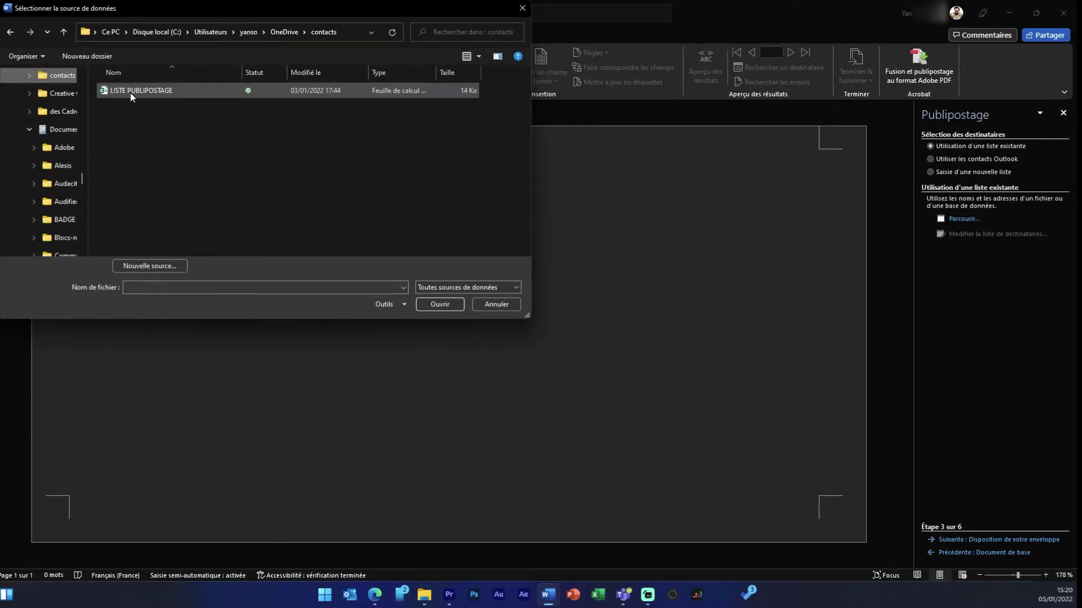
# Use LISTE PUBLIPOSTAGE as the recipient list, sorted by NOM.
pyautogui.doubleClick(130, 93)
pyautogui.click(620, 340)
pyautogui.click(498, 325)
pyautogui.click(603, 45)
pyautogui.click(411, 78)
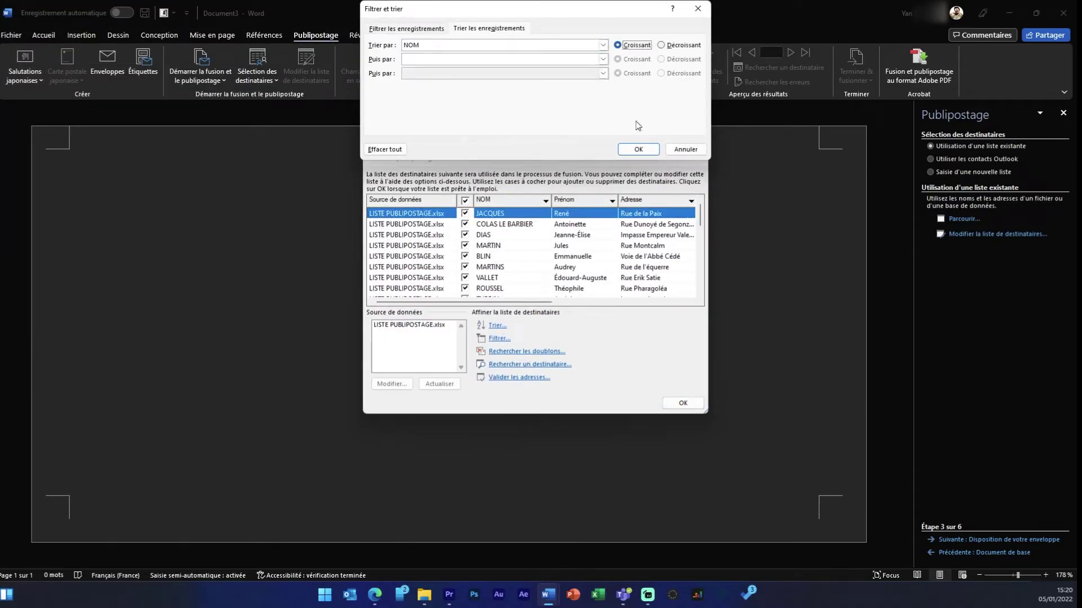
pyautogui.click(638, 149)
# Insert an address block on the envelope and shift its frame to the right.
pyautogui.click(965, 200)
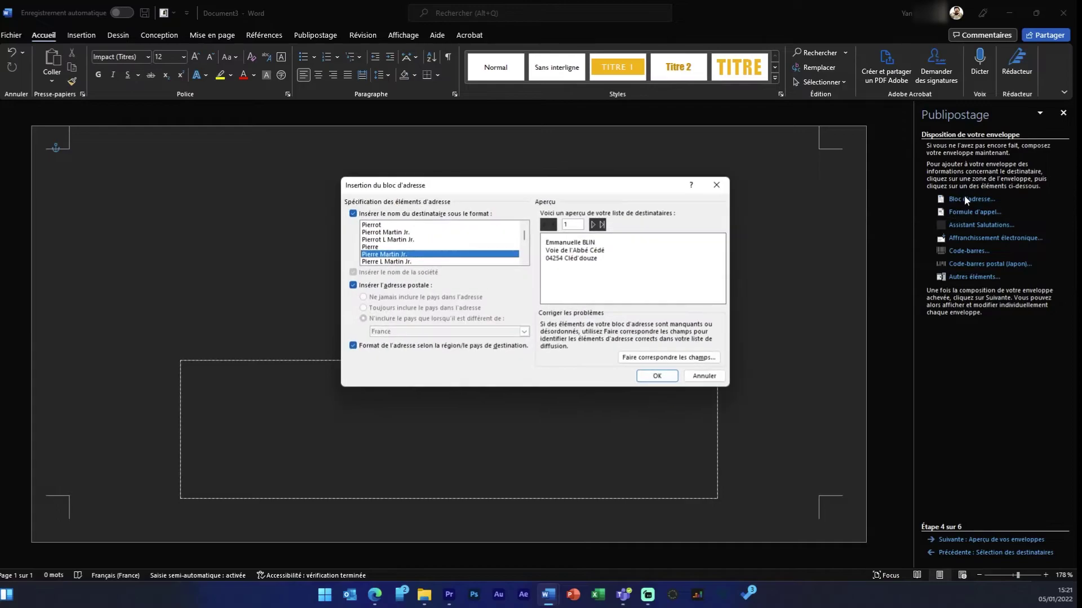
pyautogui.click(656, 377)
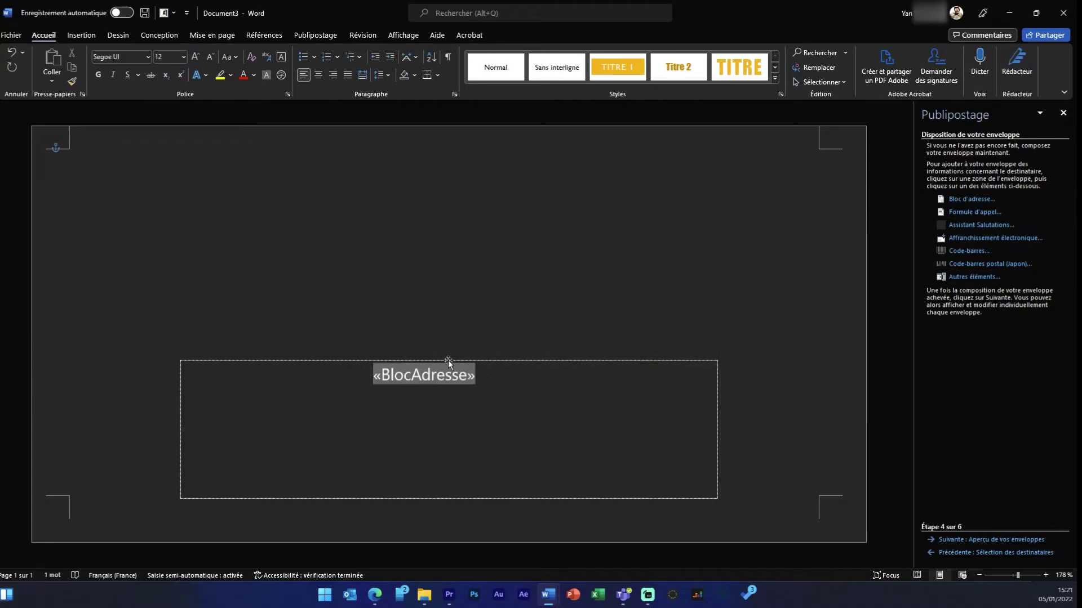
pyautogui.moveTo(450, 359); pyautogui.dragTo(473, 361)
pyautogui.moveTo(546, 354); pyautogui.dragTo(551, 355)
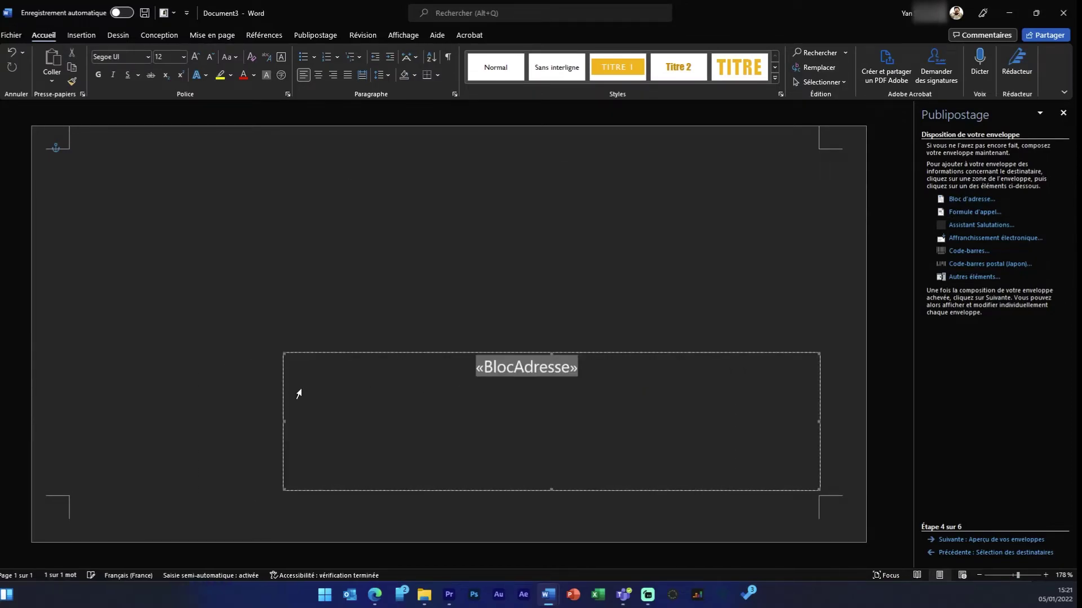
pyautogui.moveTo(286, 421); pyautogui.dragTo(372, 424)
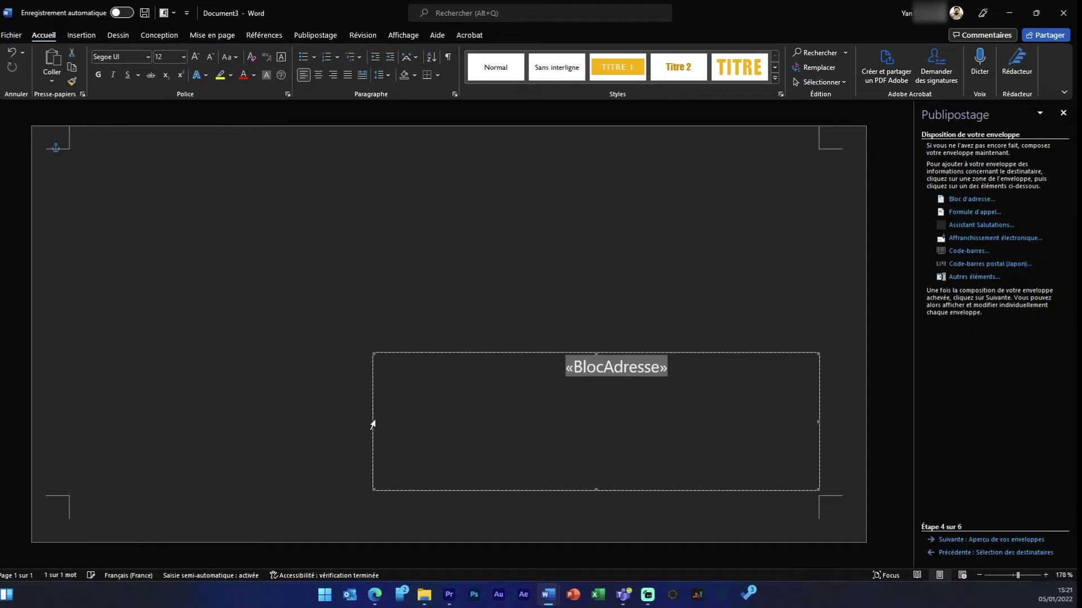
# Preview the envelope with a recipient's address and set all text to 18 pt.
pyautogui.click(971, 540)
pyautogui.hotkey('ctrl', 'a')
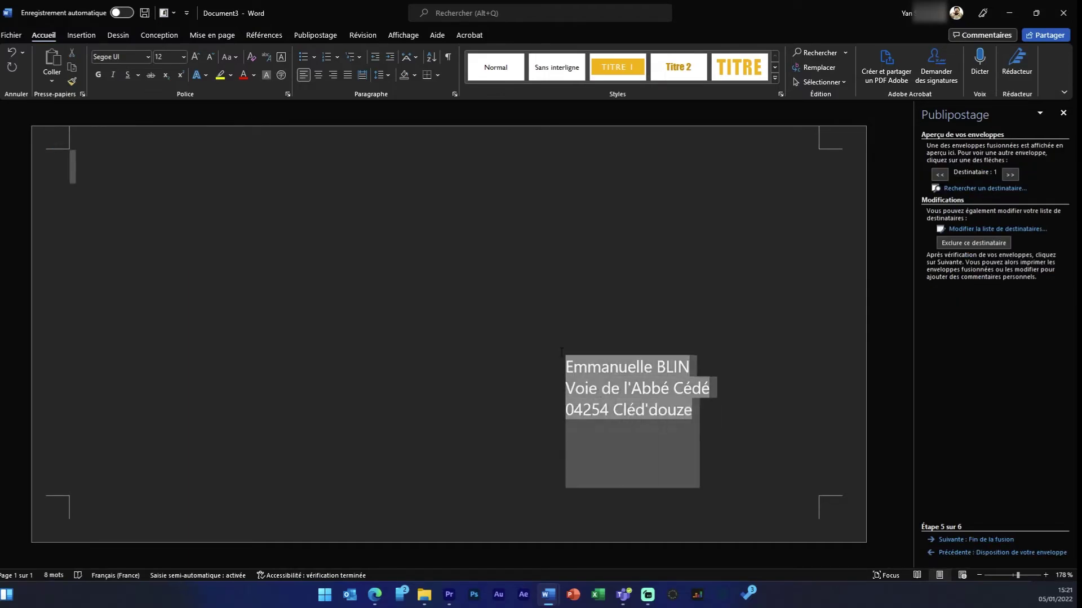
pyautogui.click(184, 57)
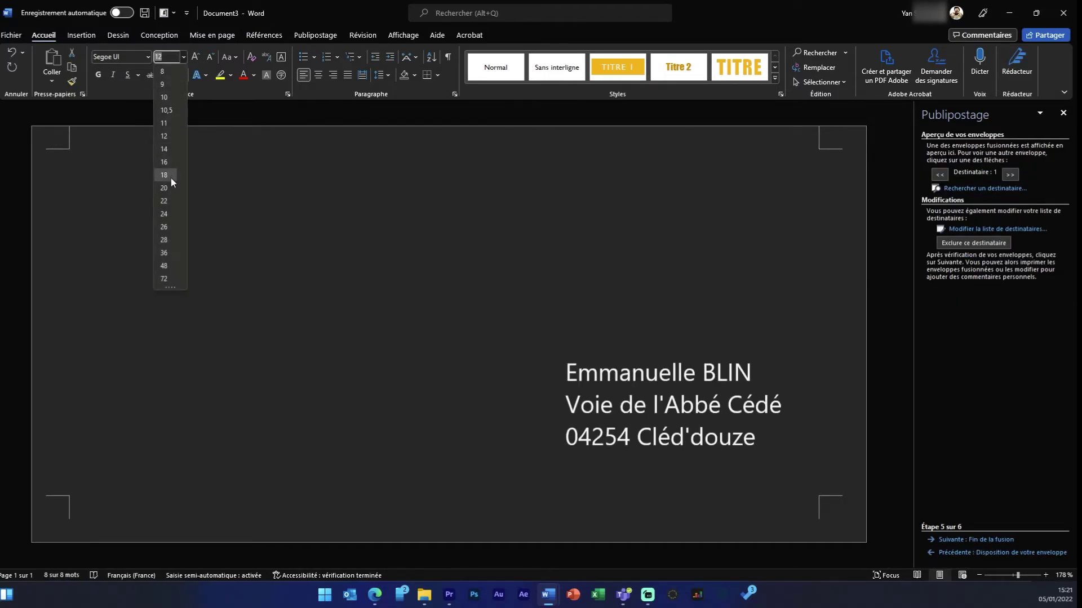
pyautogui.click(164, 175)
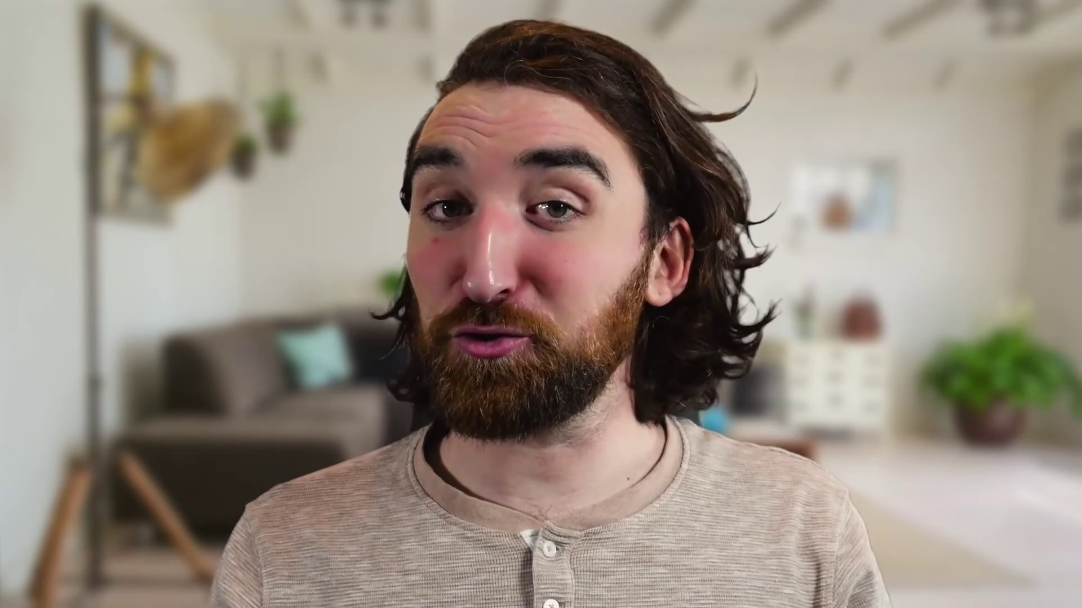